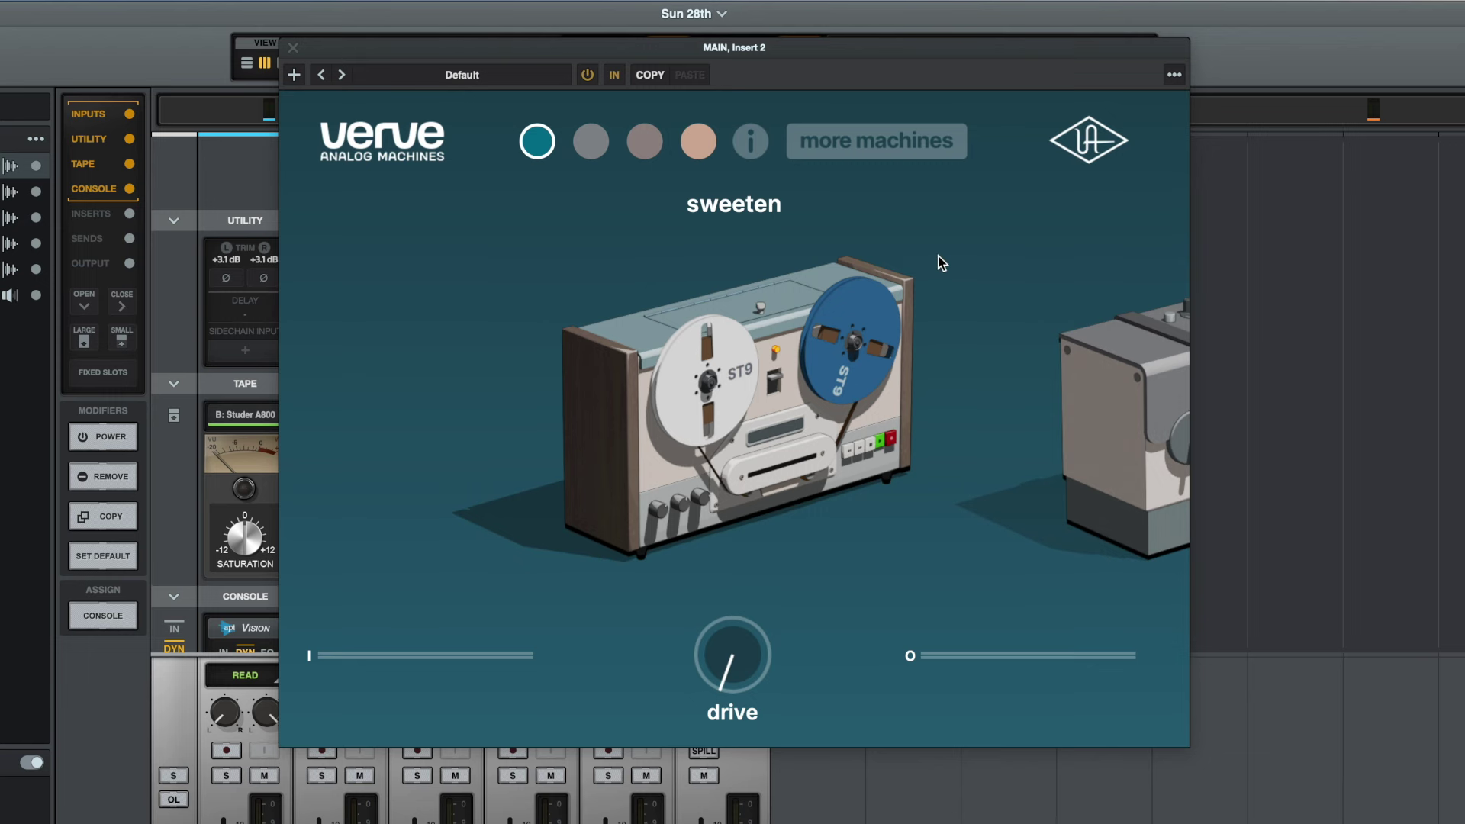
# - Audition the warm, thicken and vintagize tape modes, then return to sweeten
pyautogui.click(589, 138)
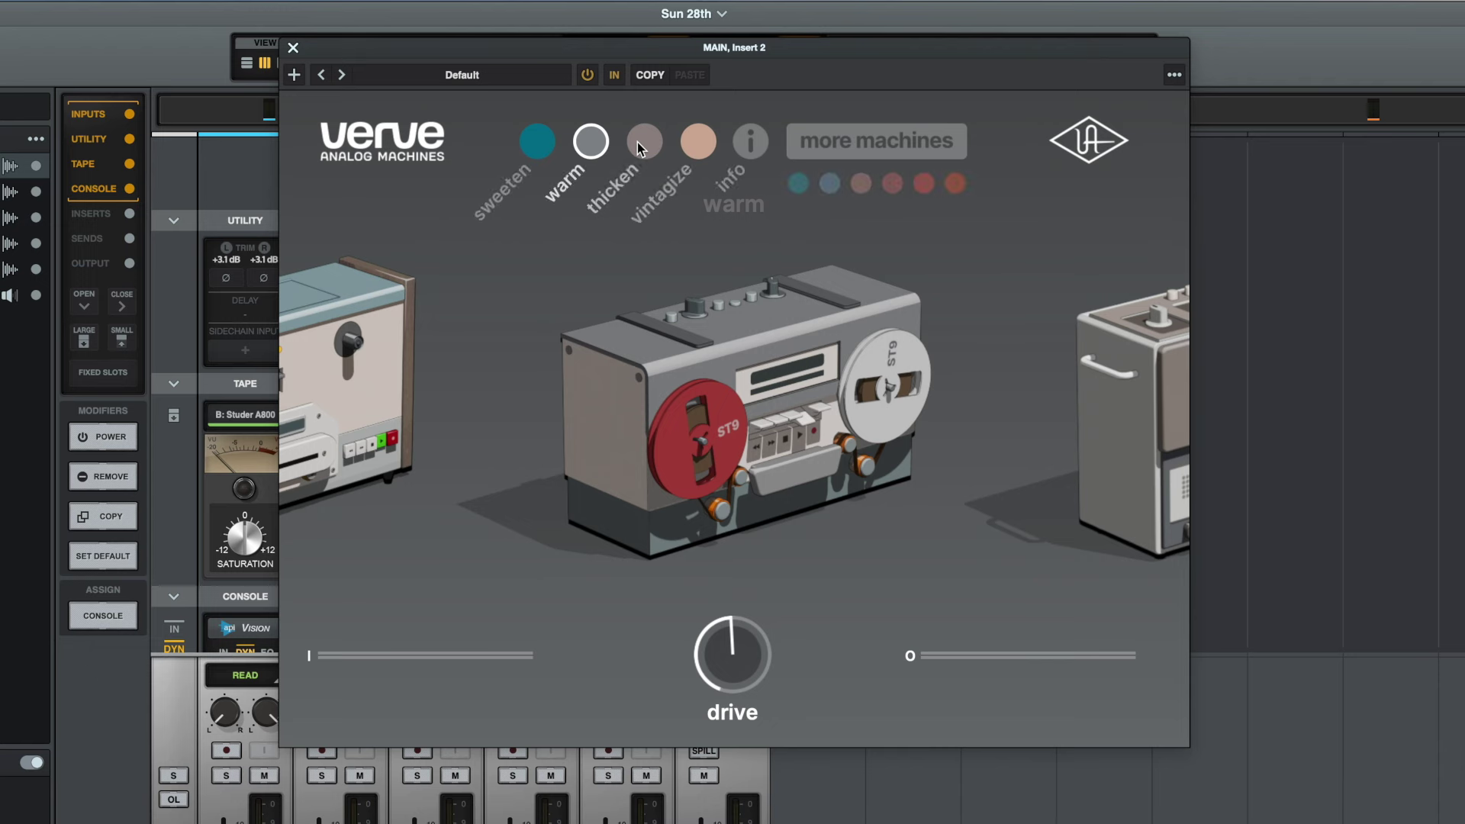
pyautogui.click(640, 143)
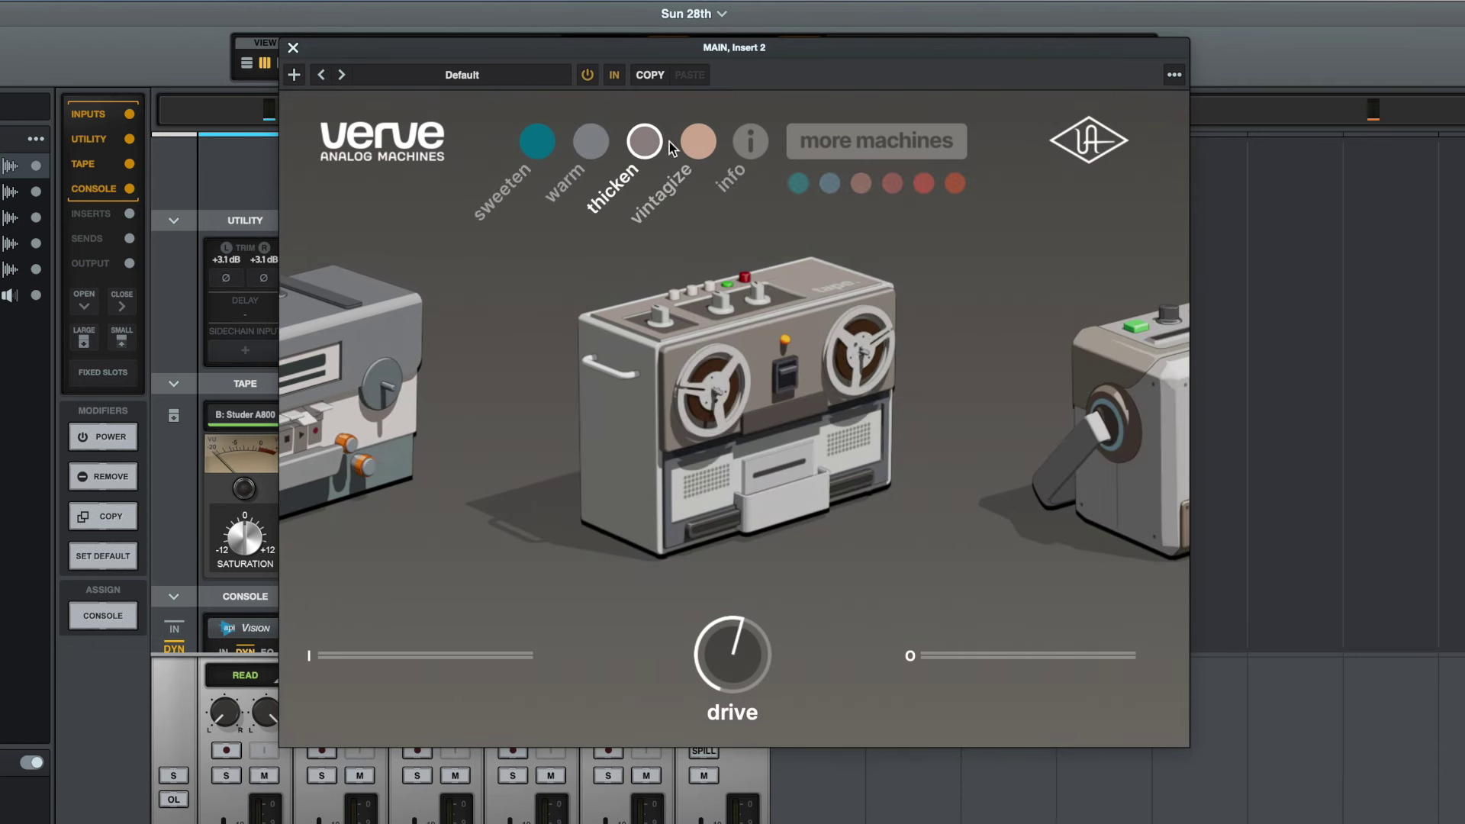
pyautogui.click(697, 142)
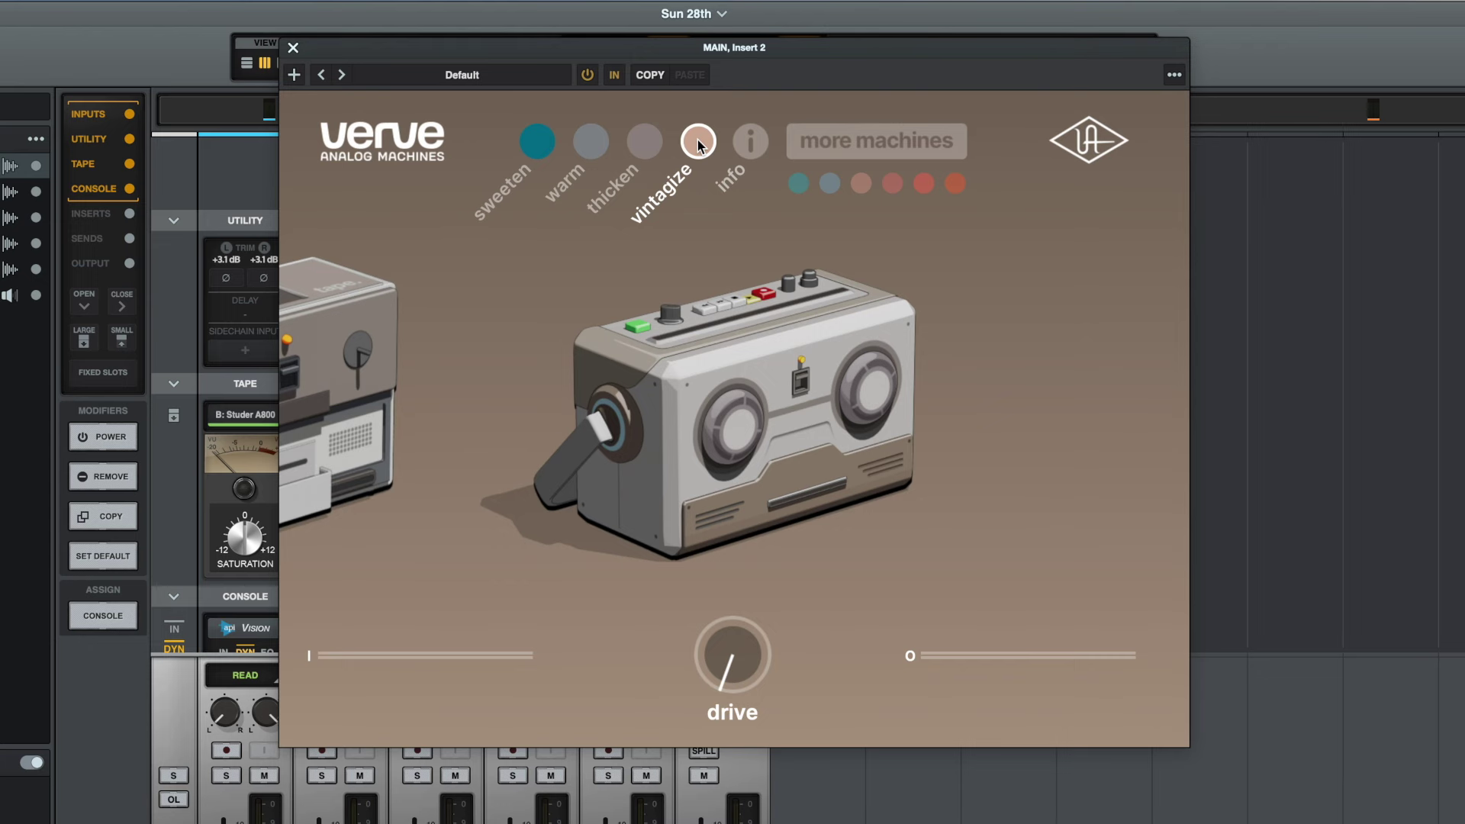
pyautogui.click(537, 141)
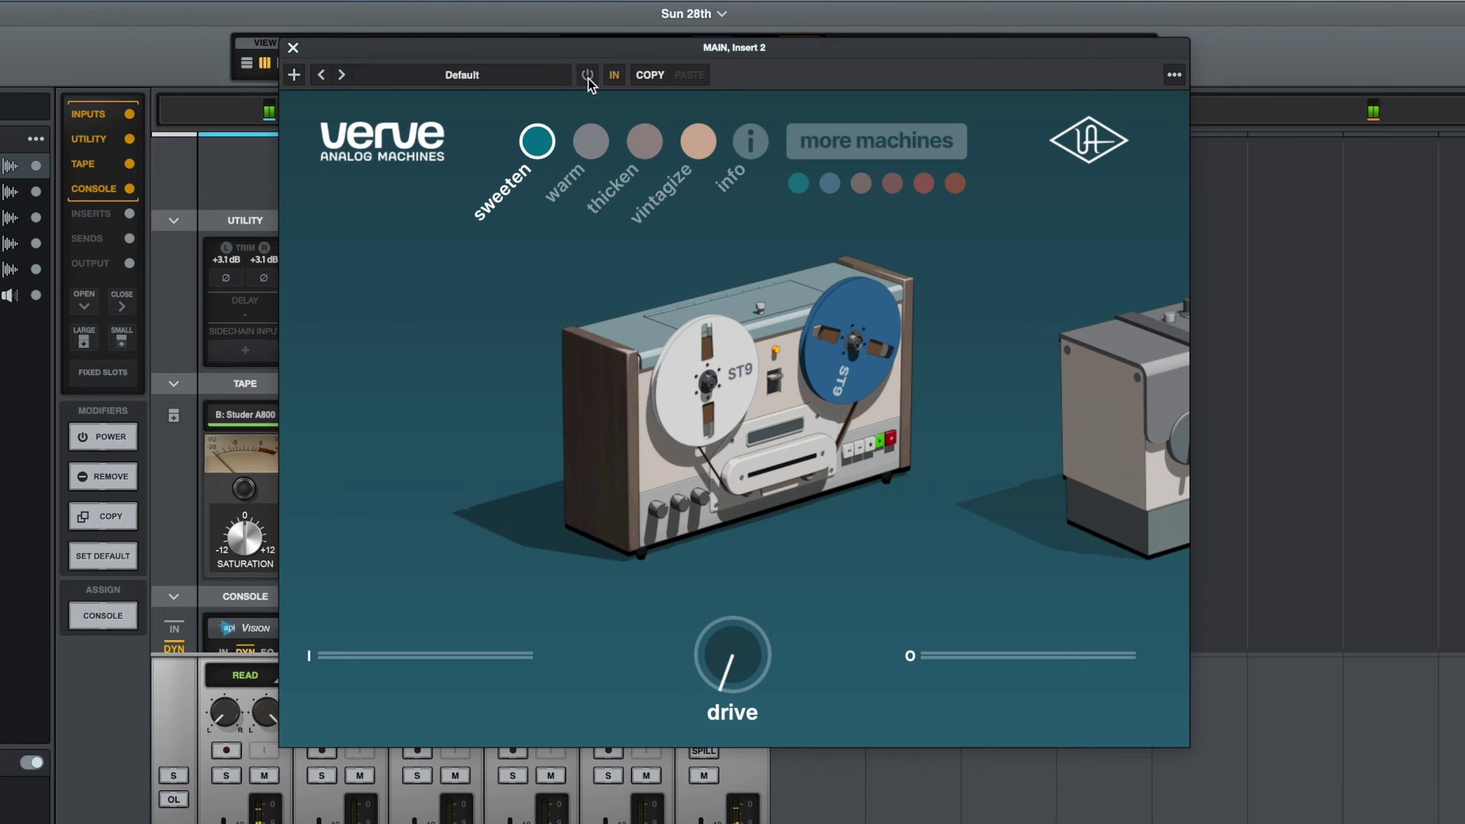
# - A/B the sweeten mode against the dry mix with the power button, then stop playback
pyautogui.click(588, 79)
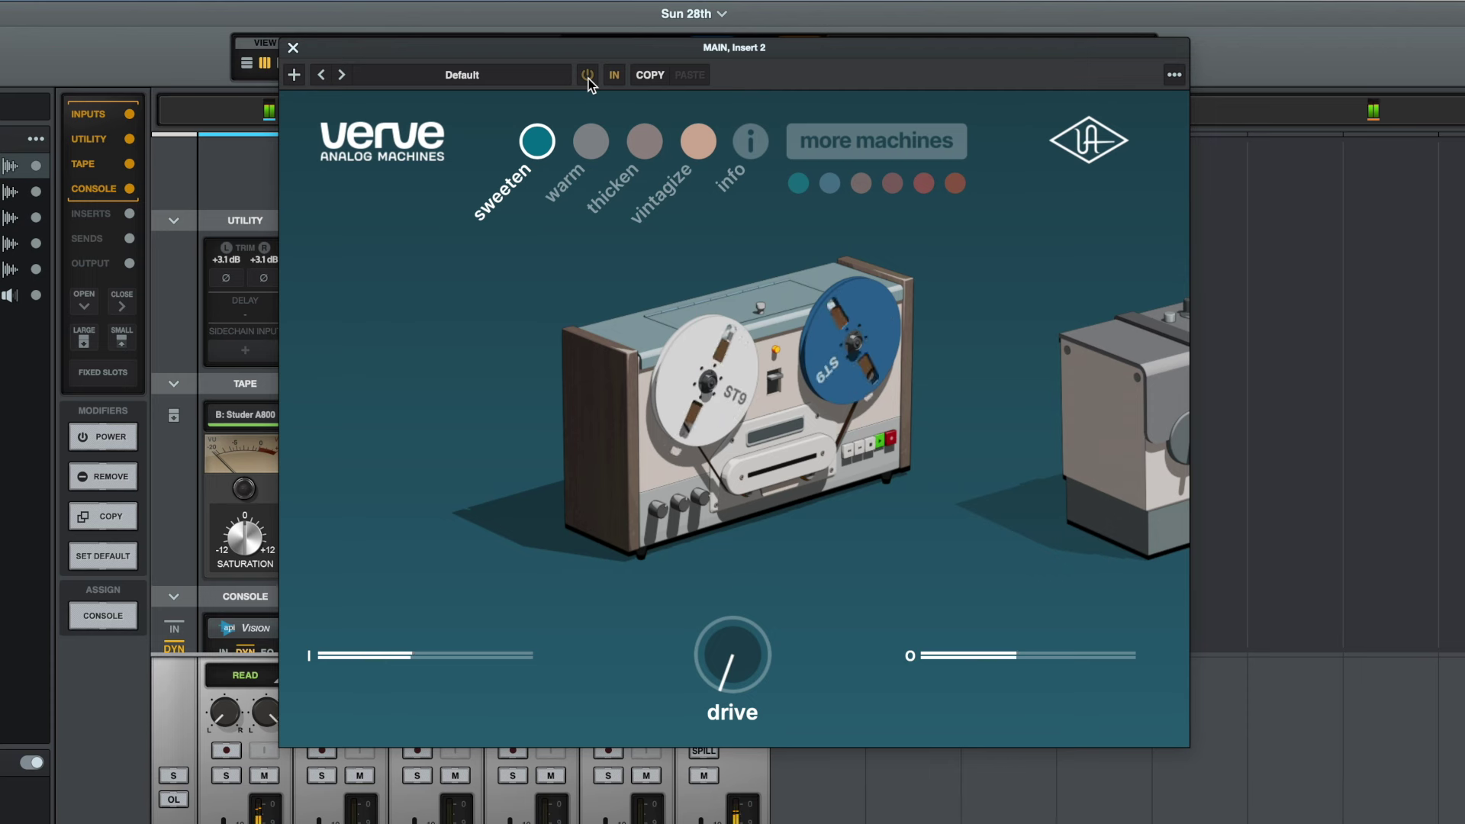
pyautogui.click(587, 79)
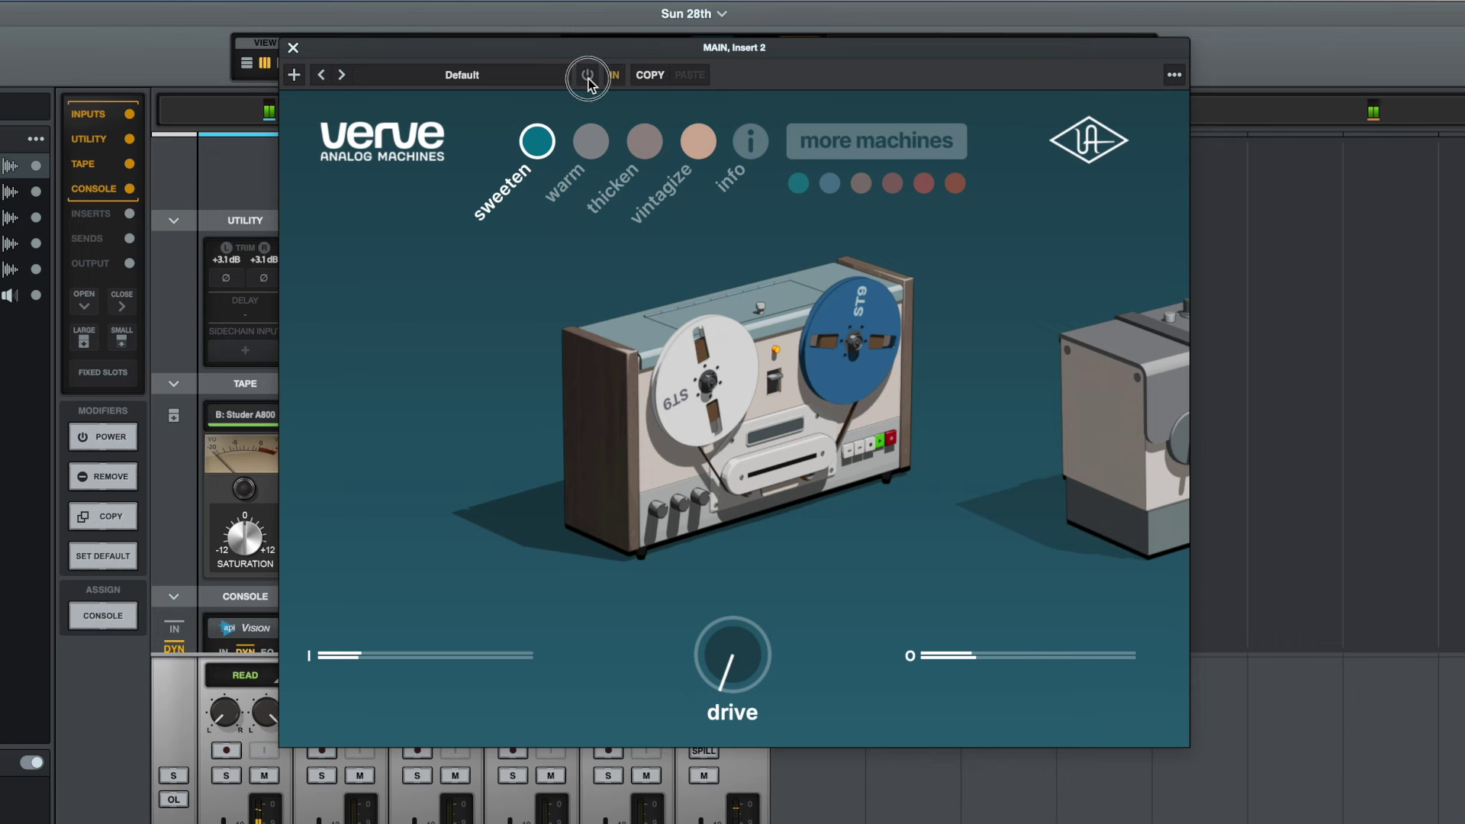
pyautogui.click(588, 75)
pyautogui.press('space')
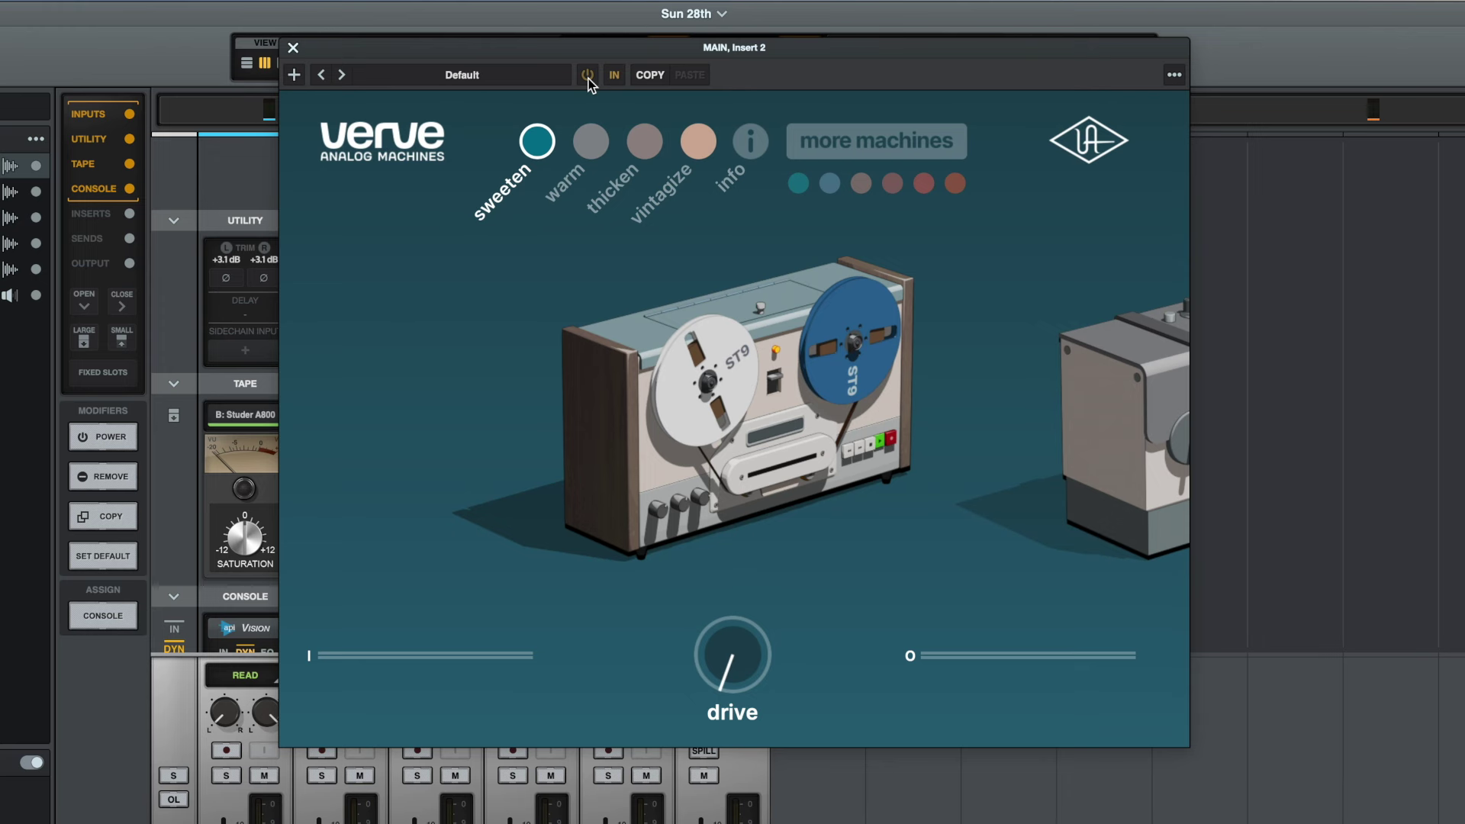
# - Raise the sweeten drive high, A/B it against bypass, then switch to warm mode
pyautogui.click(588, 75)
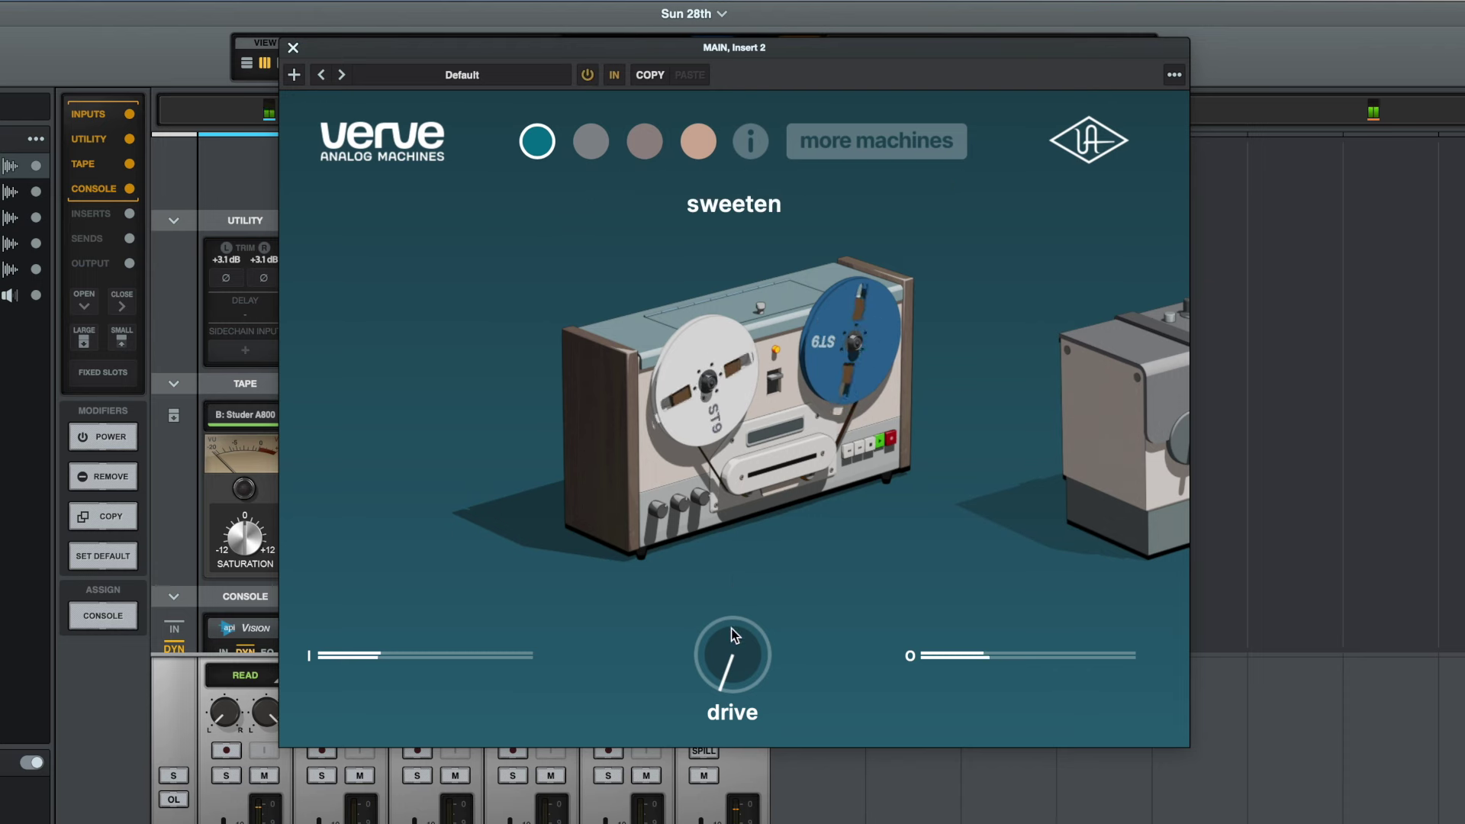
pyautogui.moveTo(731, 645); pyautogui.dragTo(736, 550)
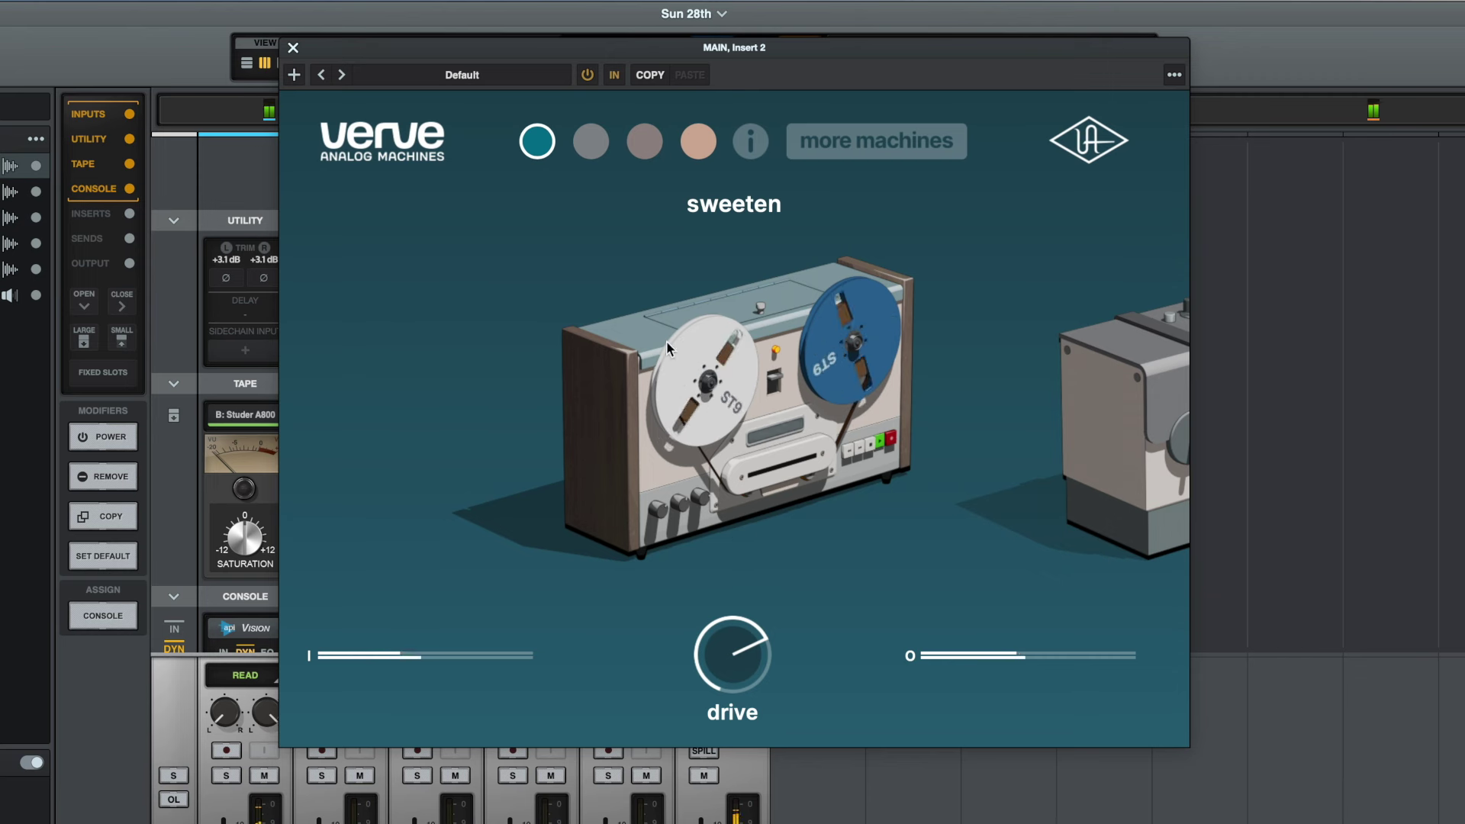
pyautogui.click(588, 75)
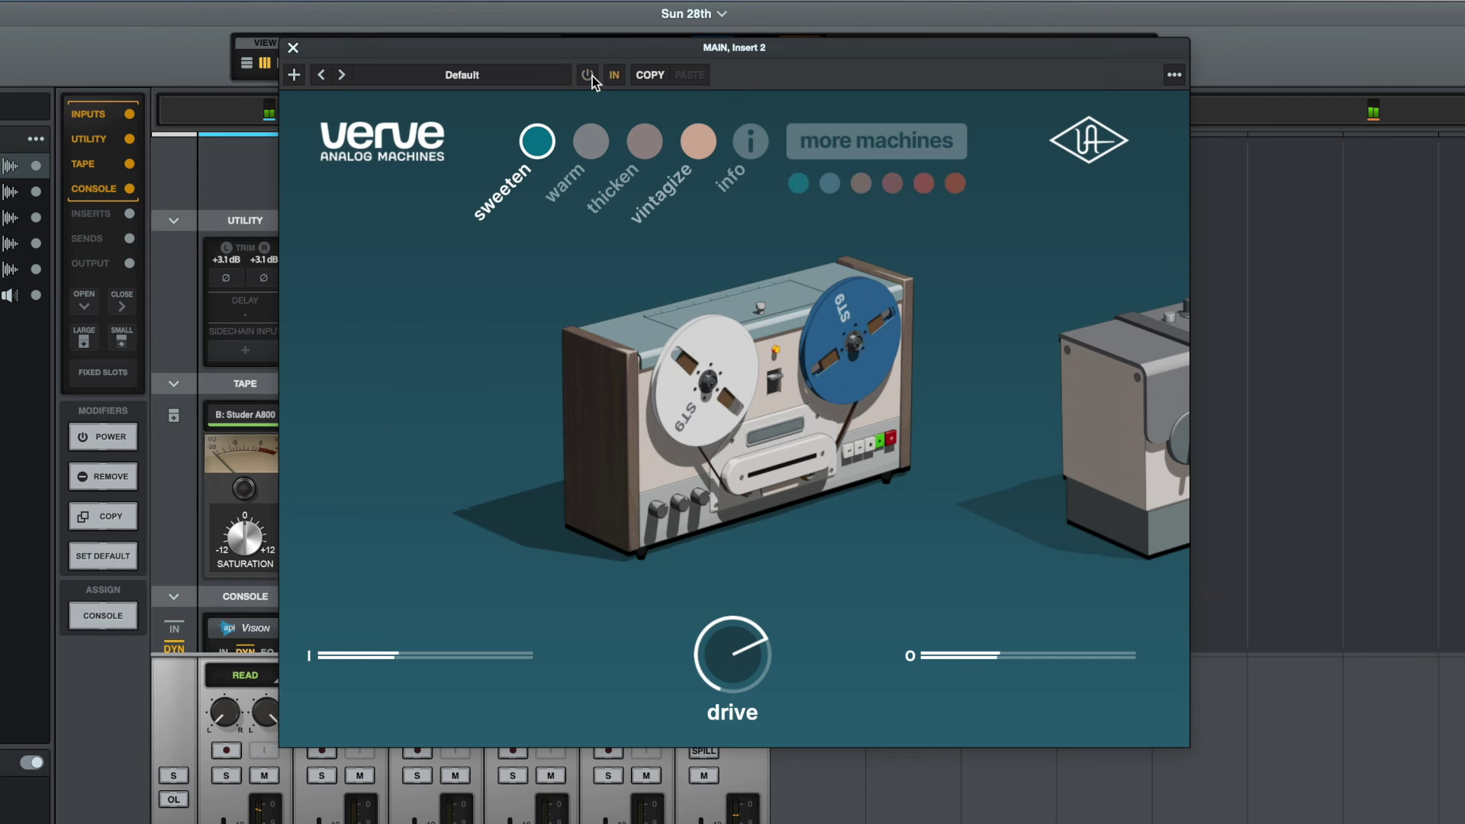
pyautogui.click(593, 76)
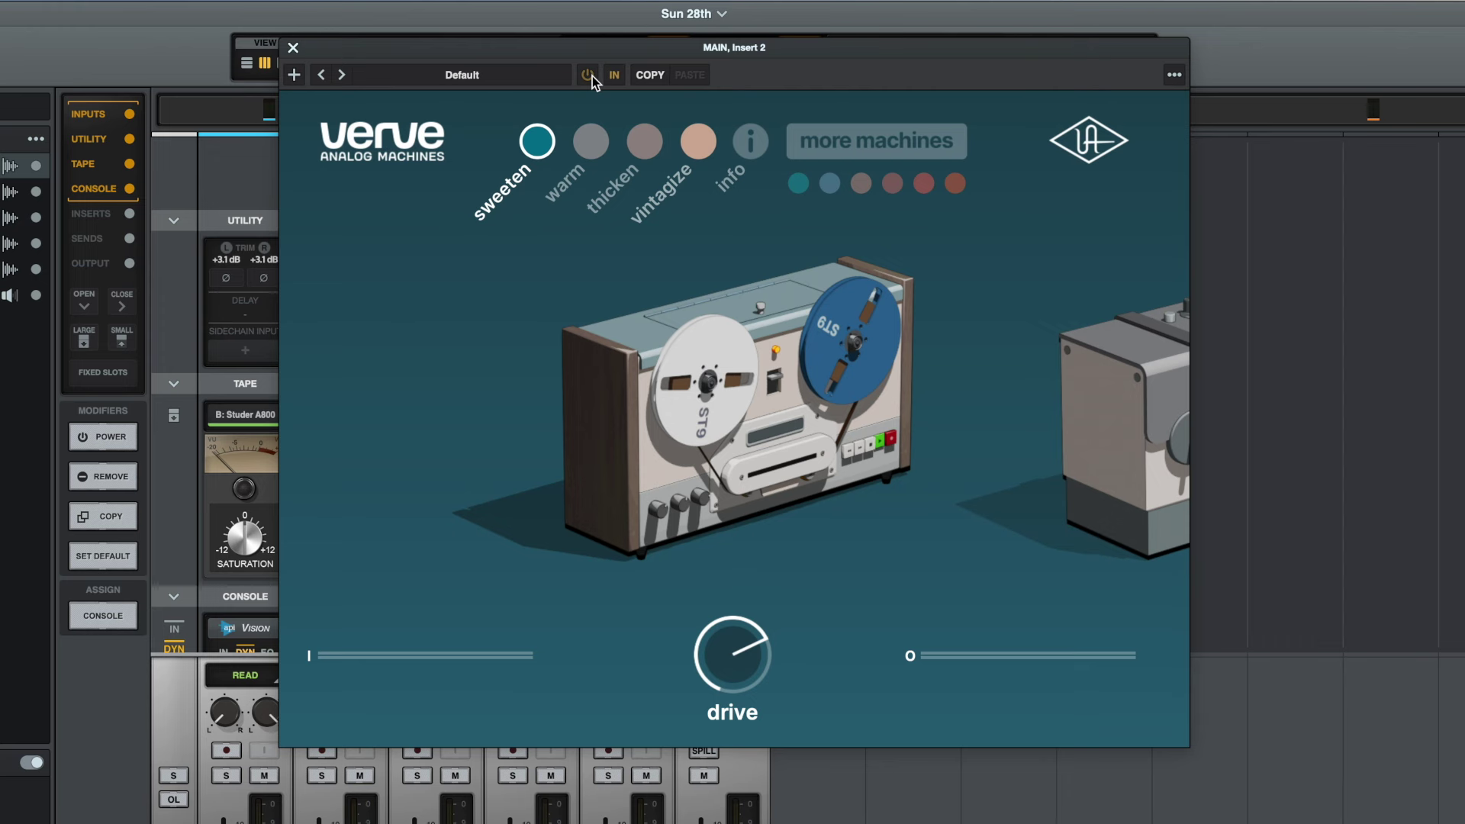
pyautogui.click(592, 141)
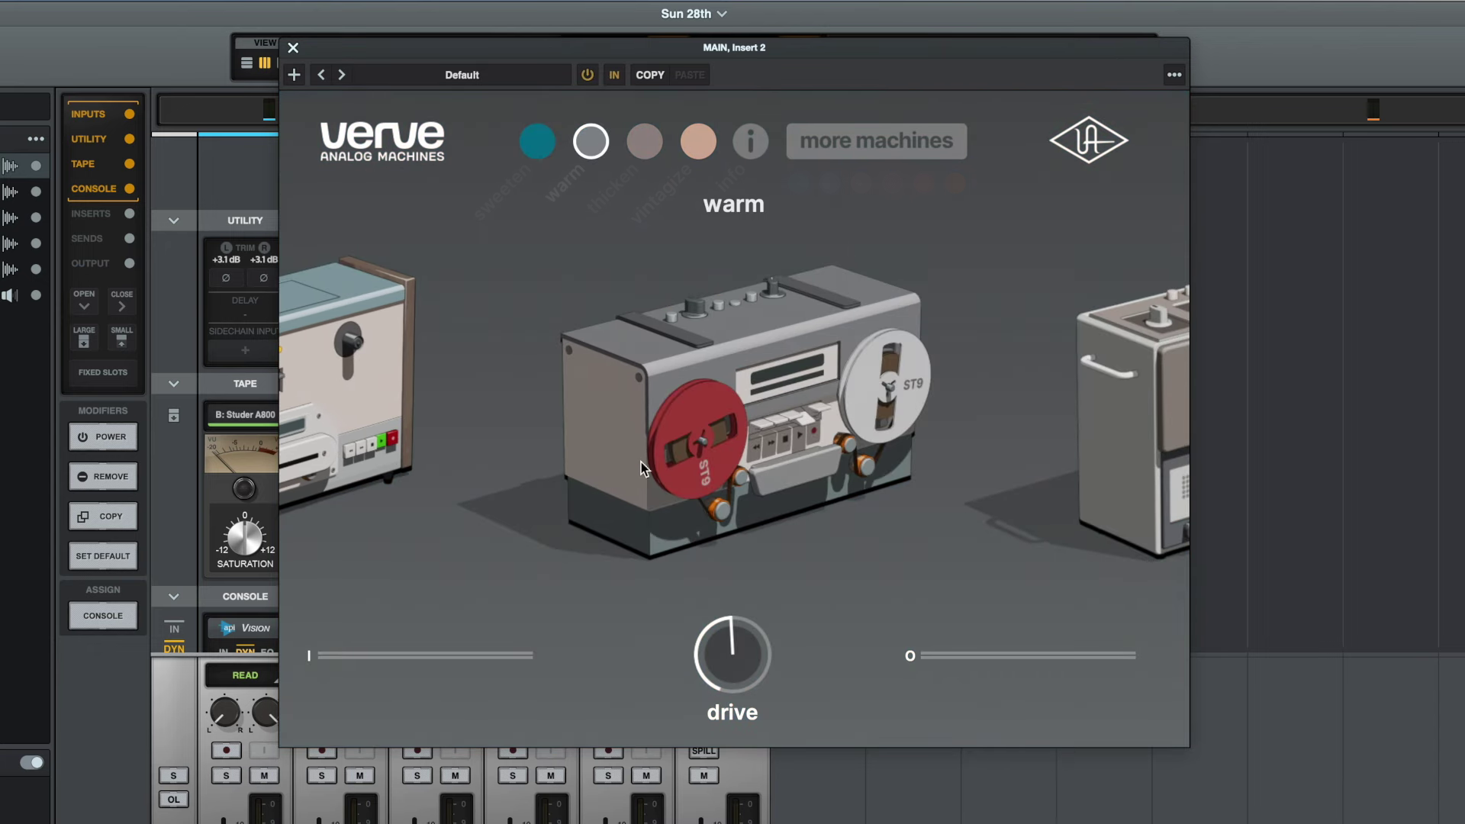
# - Set the warm mode's drive to 0.0, A/B it against bypass, then stop playback
pyautogui.moveTo(711, 623)
pyautogui.moveTo(710, 623); pyautogui.dragTo(691, 766)
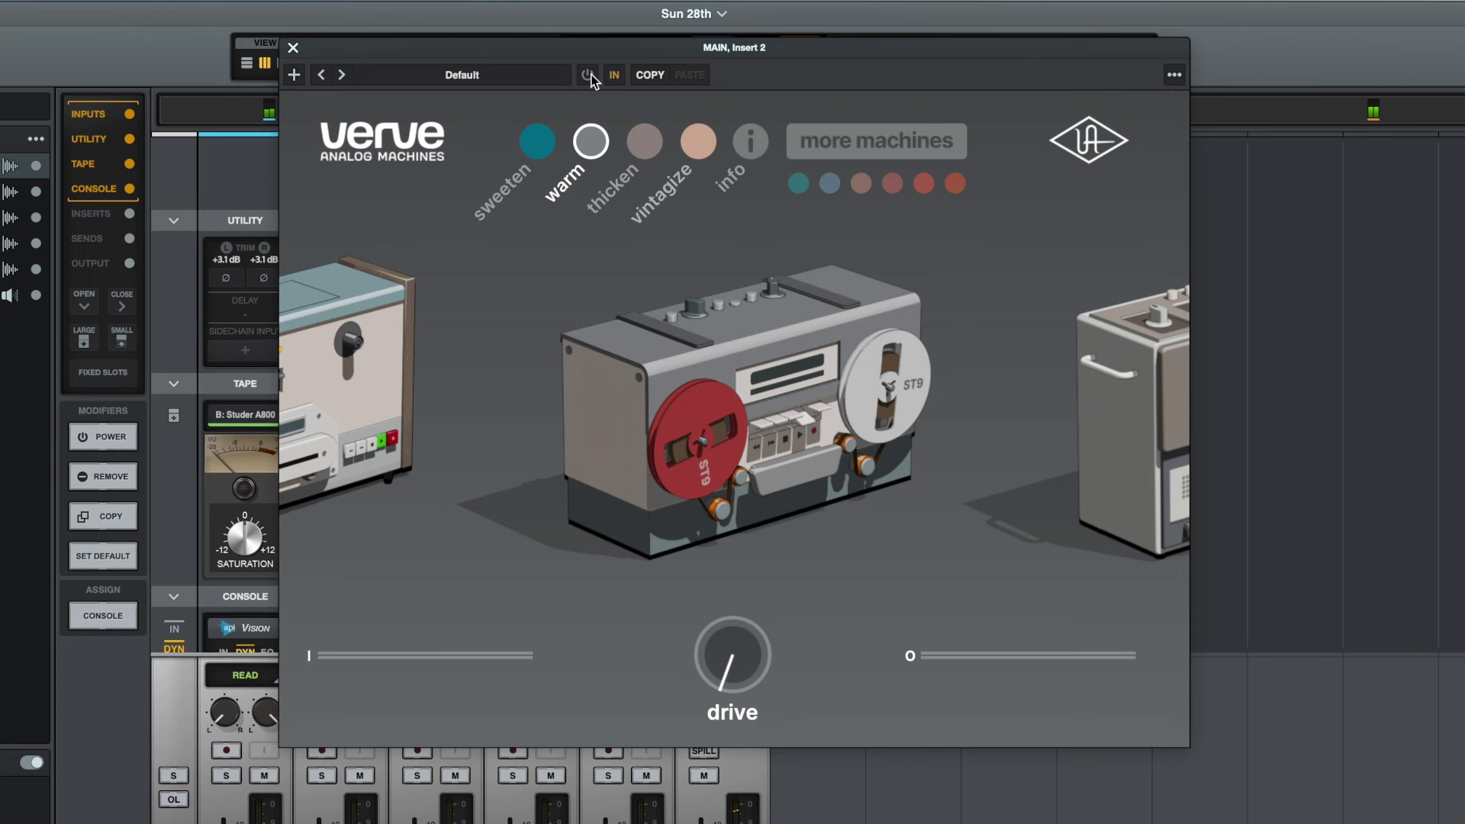
pyautogui.click(589, 76)
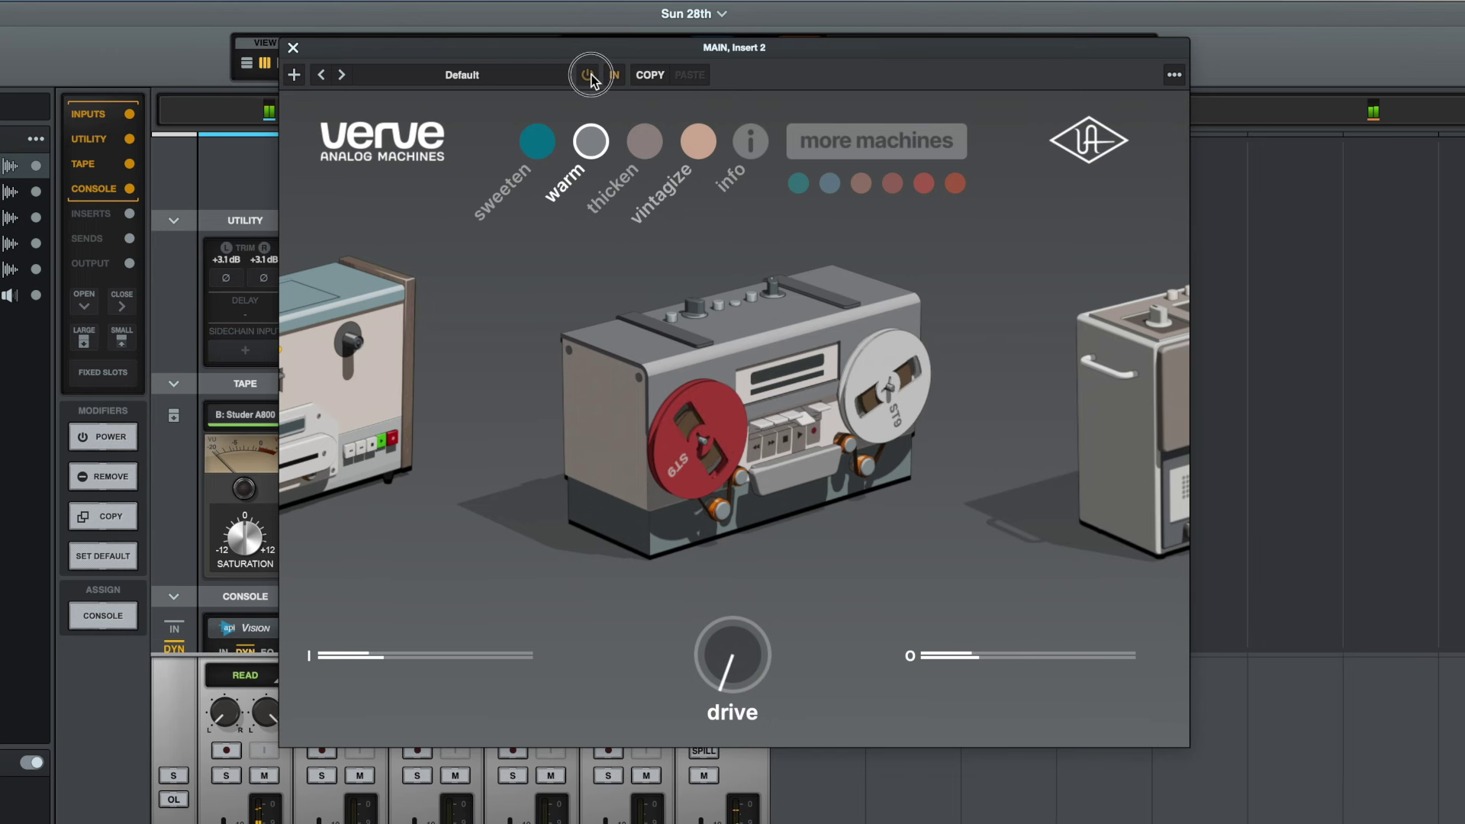
pyautogui.click(589, 76)
pyautogui.click(590, 76)
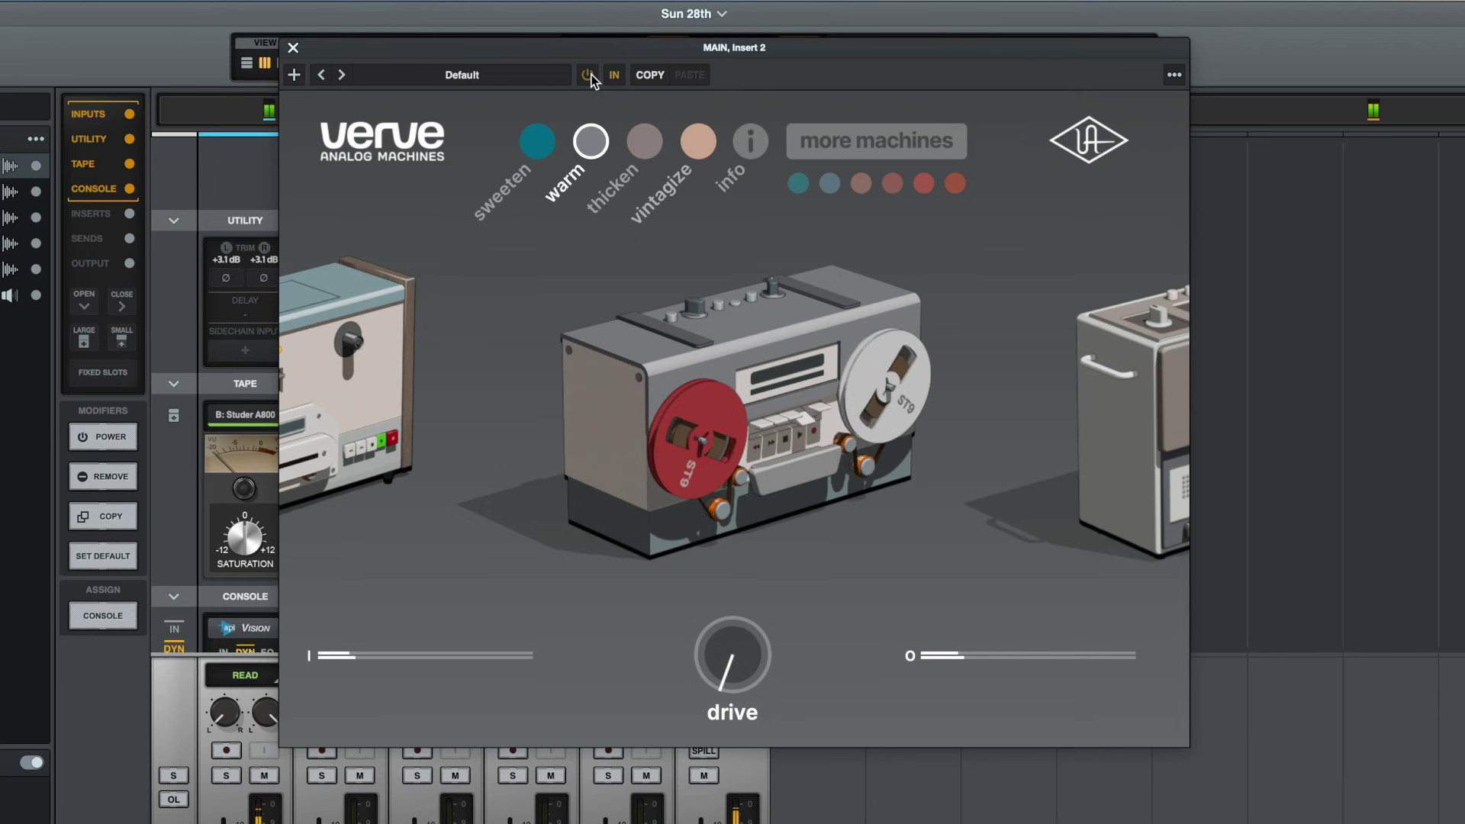
pyautogui.press('space')
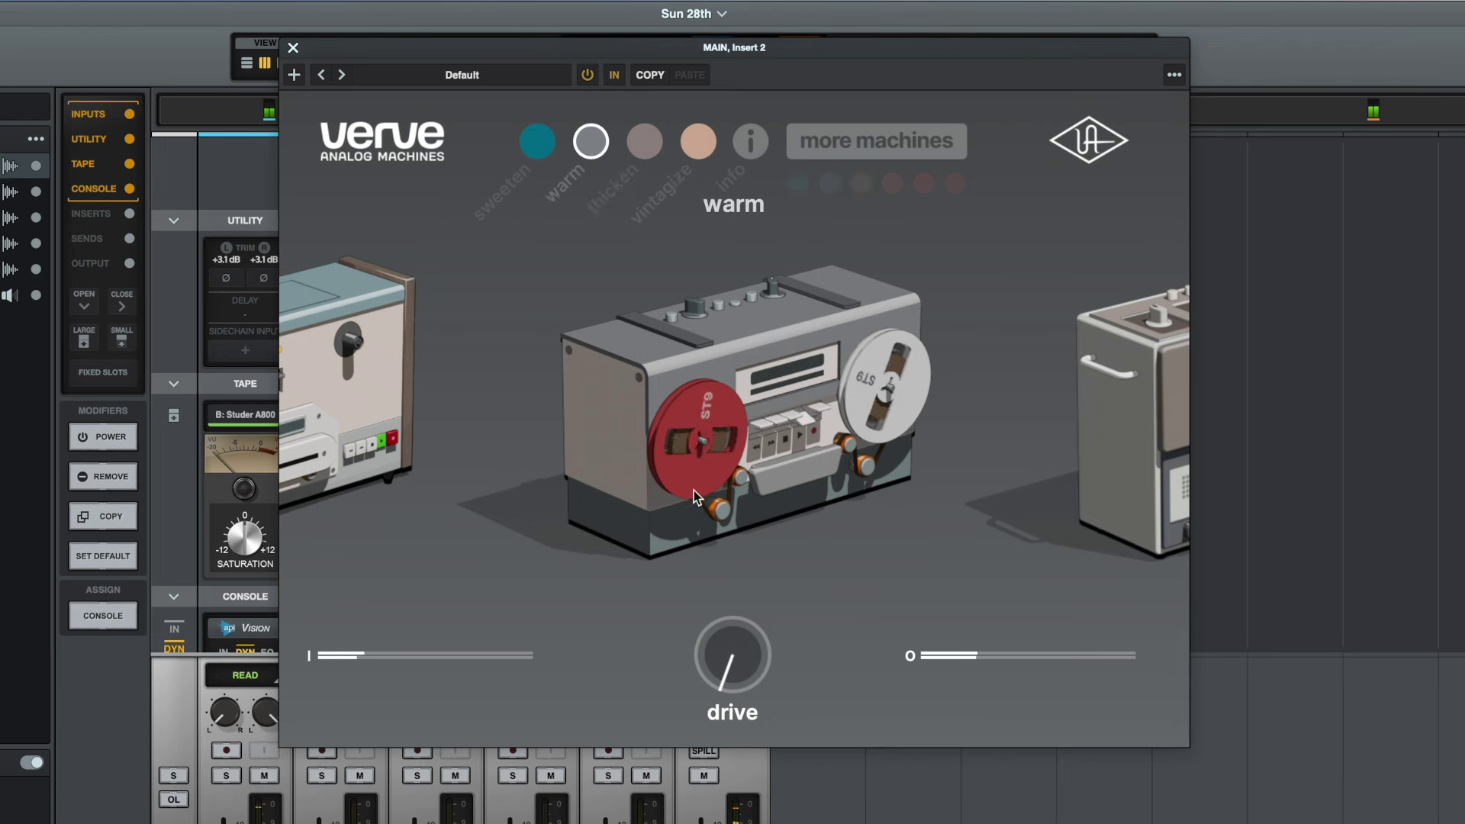
# - Raise the warm mode's drive and A/B it against the bypassed mix
pyautogui.moveTo(705, 660)
pyautogui.moveTo(705, 661); pyautogui.dragTo(707, 562)
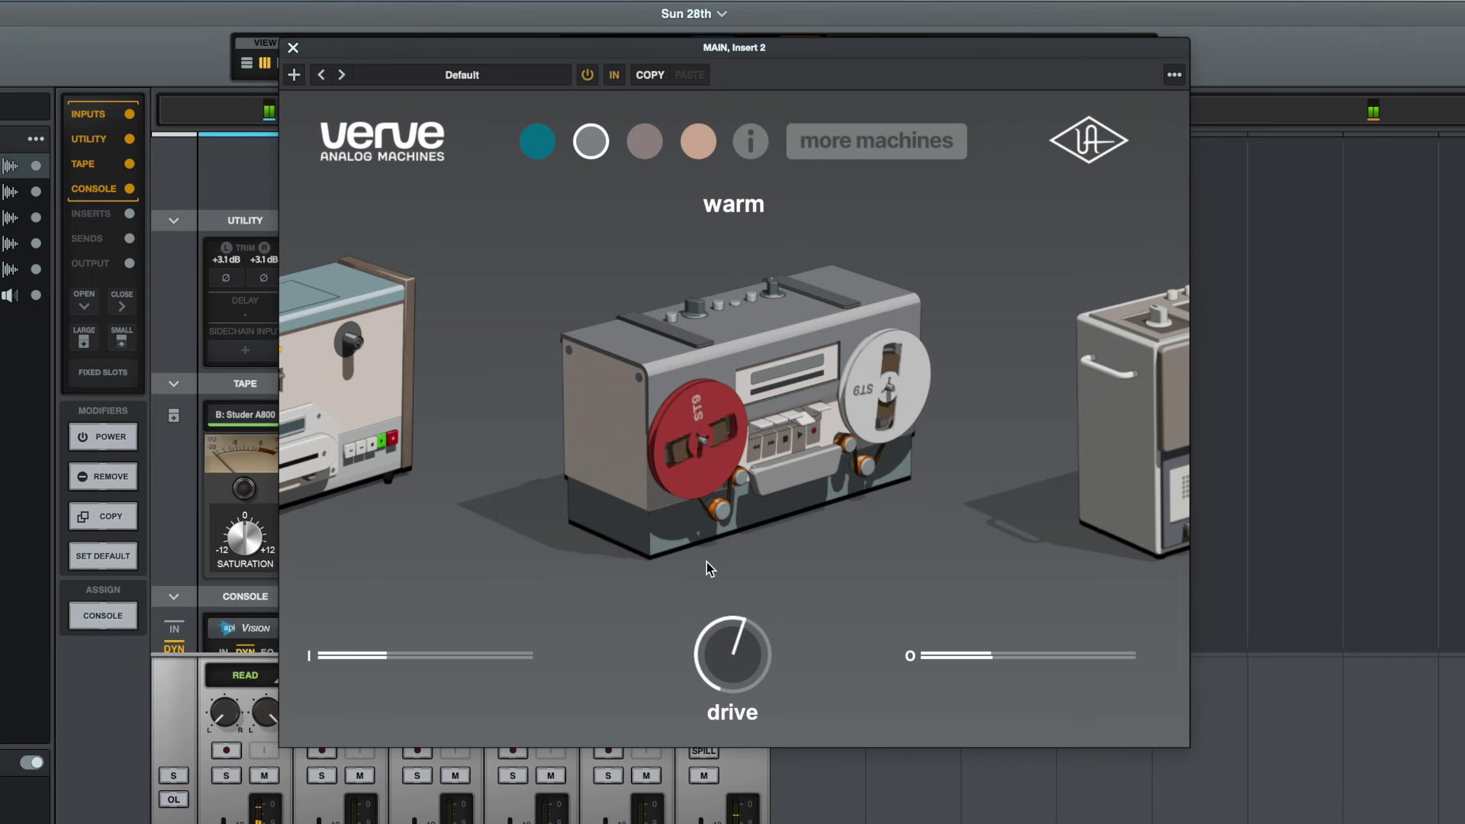
pyautogui.click(588, 75)
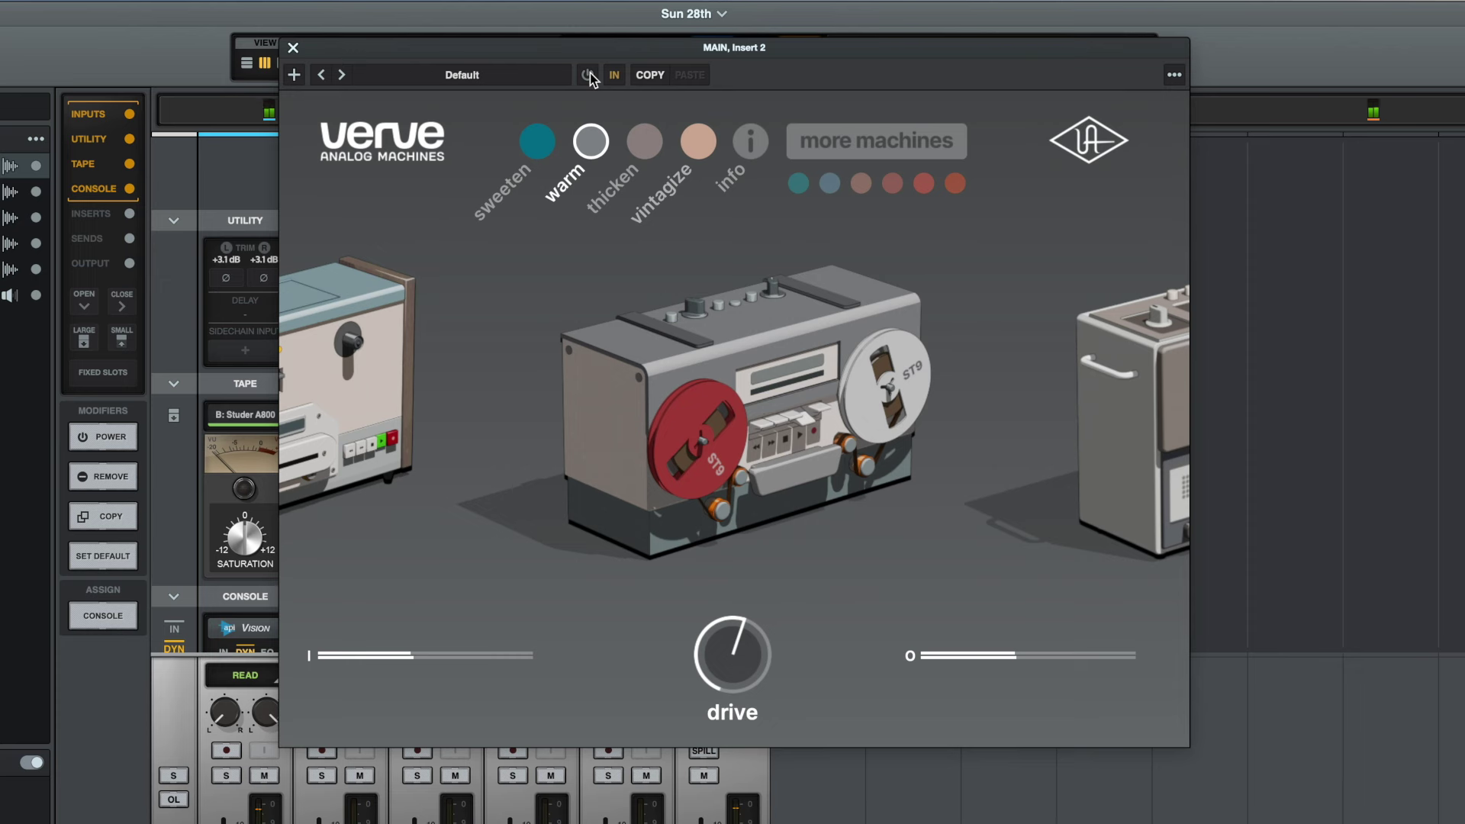
pyautogui.click(588, 75)
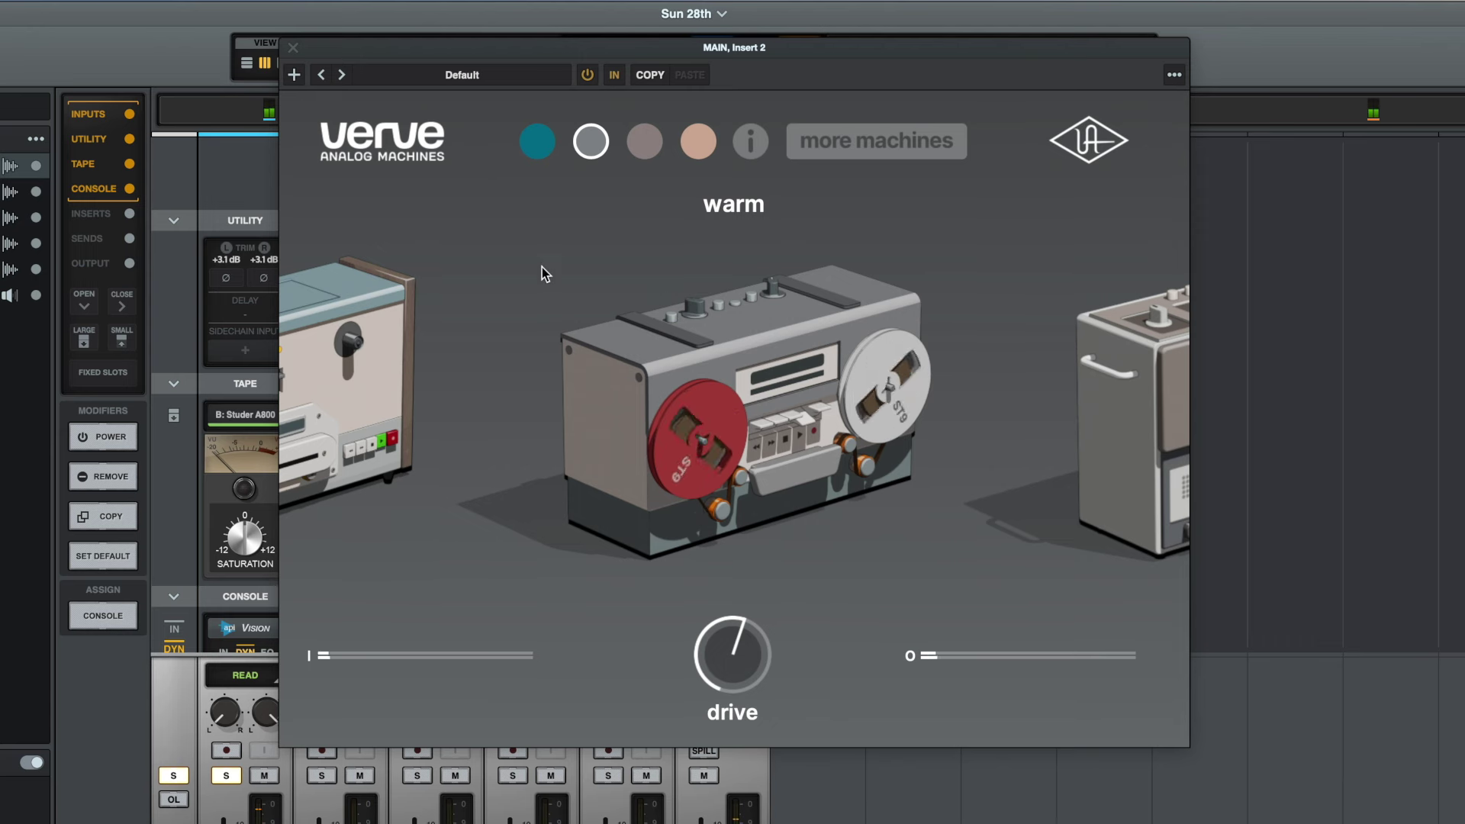
# - Bypass Verve Analog Machines to hear the mix without warm tape processing
pyautogui.click(586, 78)
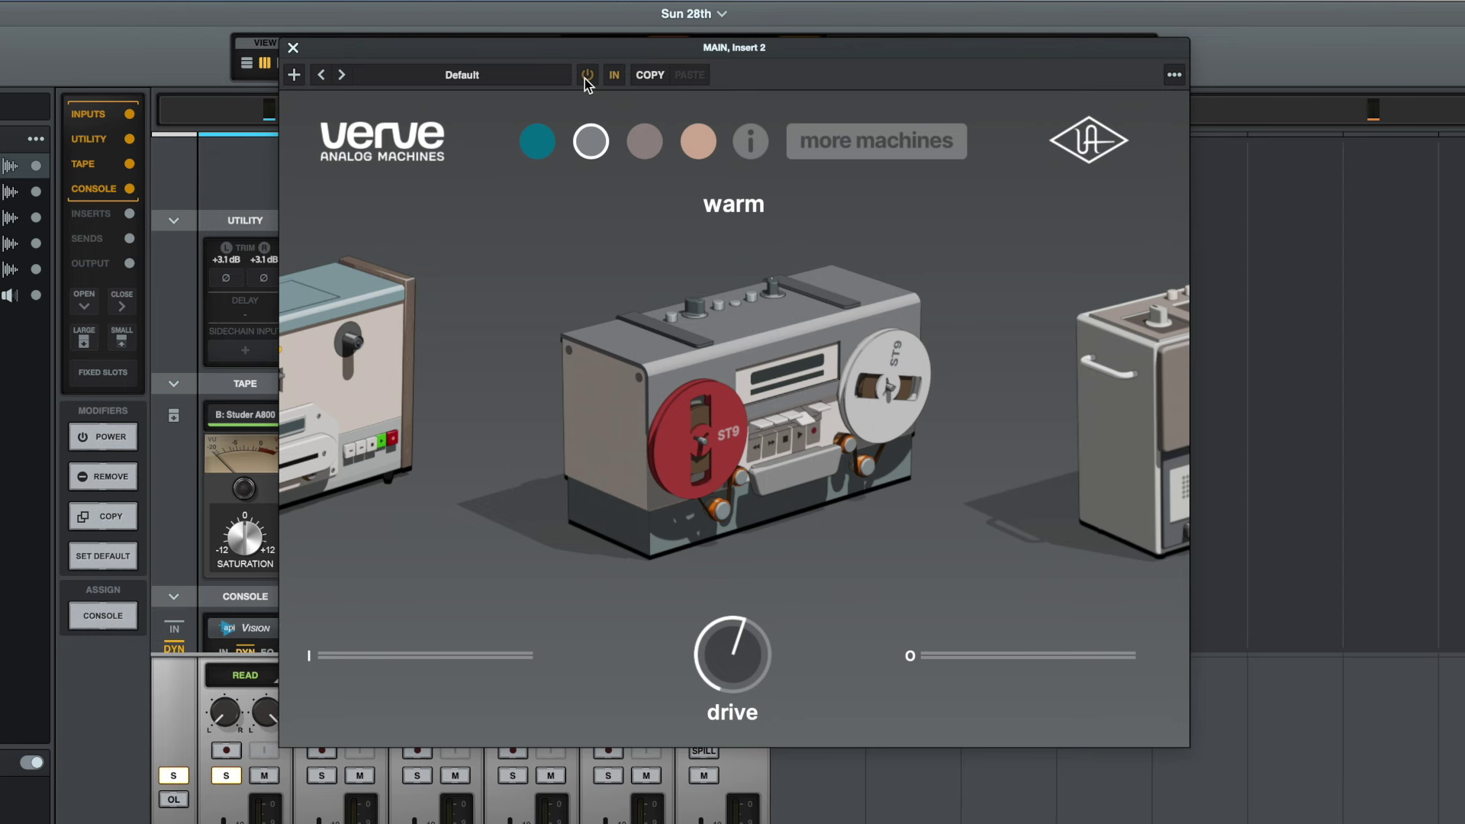
# - Switch to thicken mode, unsolo the channel, and A/B thicken against bypass
pyautogui.click(650, 145)
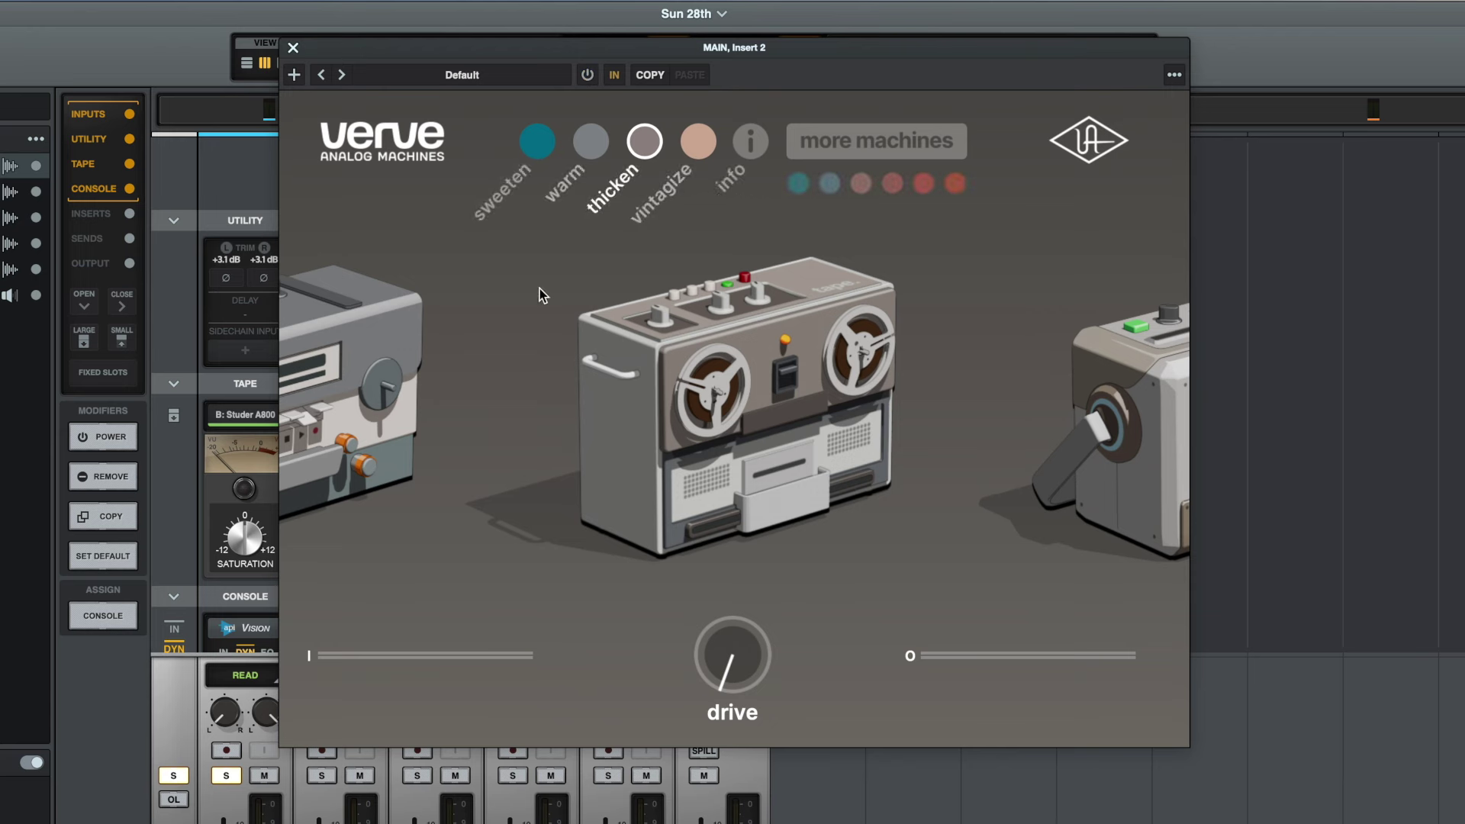
pyautogui.click(226, 777)
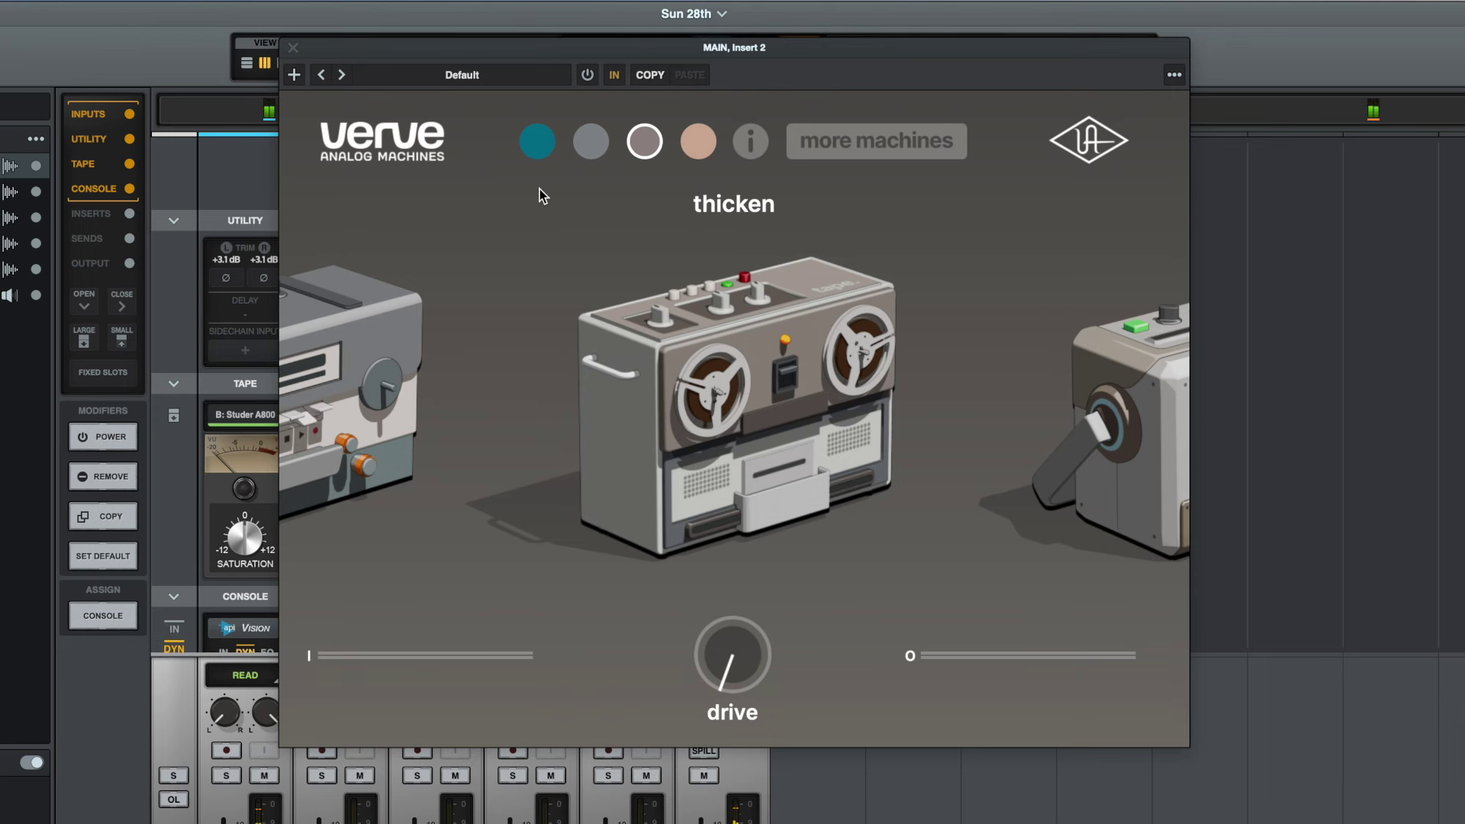
pyautogui.click(586, 76)
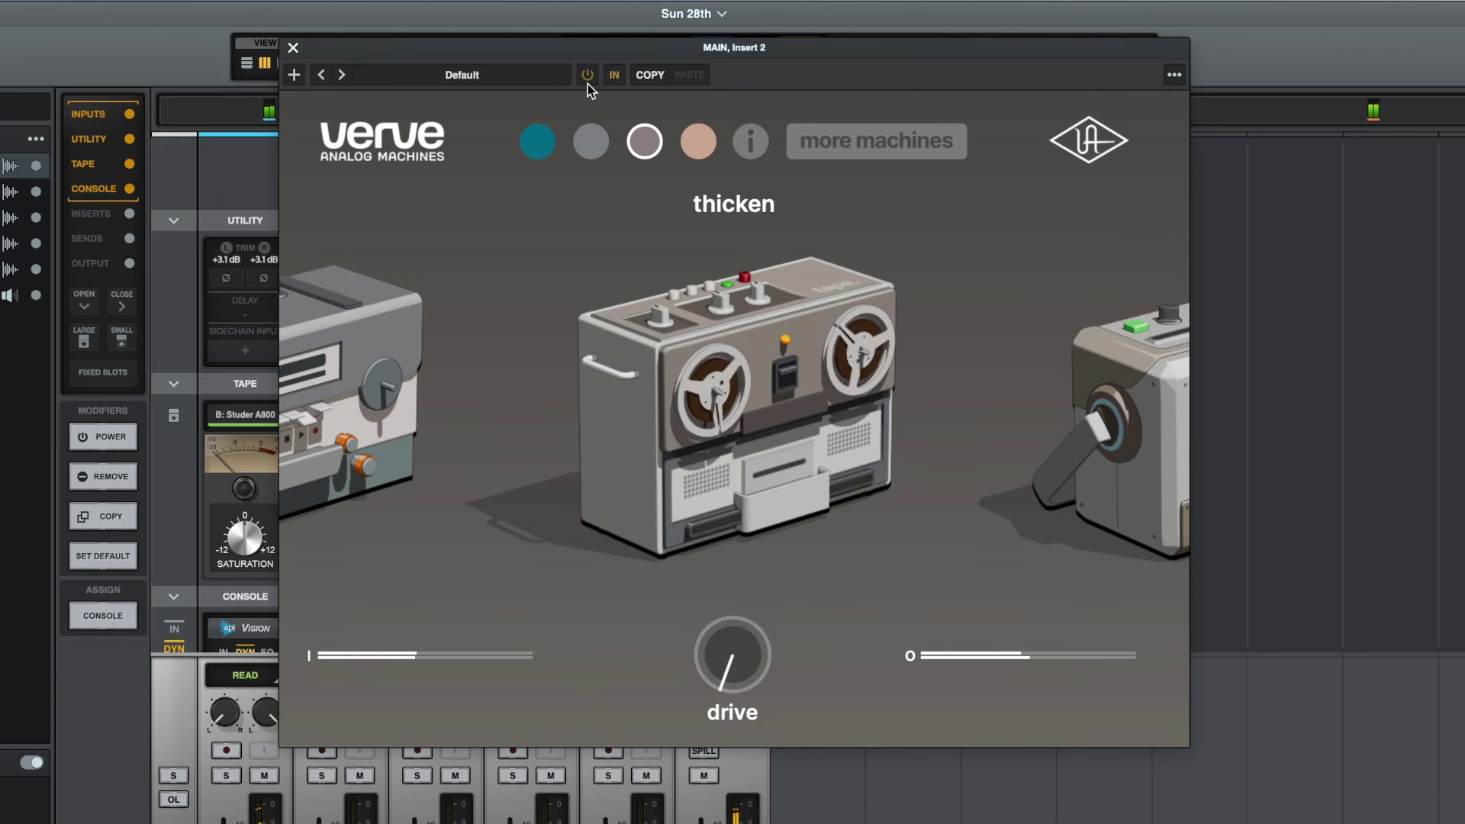
pyautogui.click(586, 76)
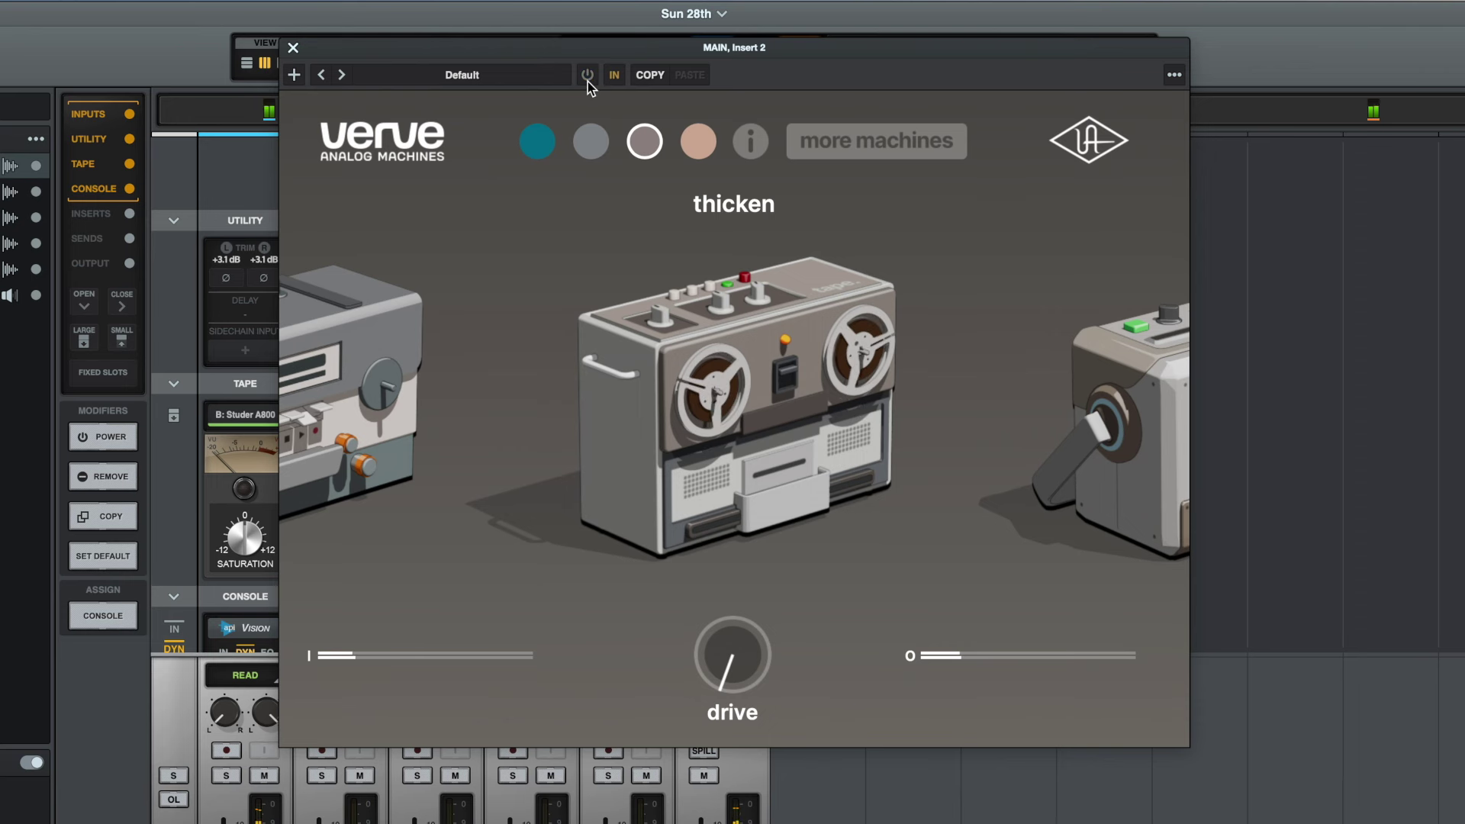
pyautogui.click(587, 83)
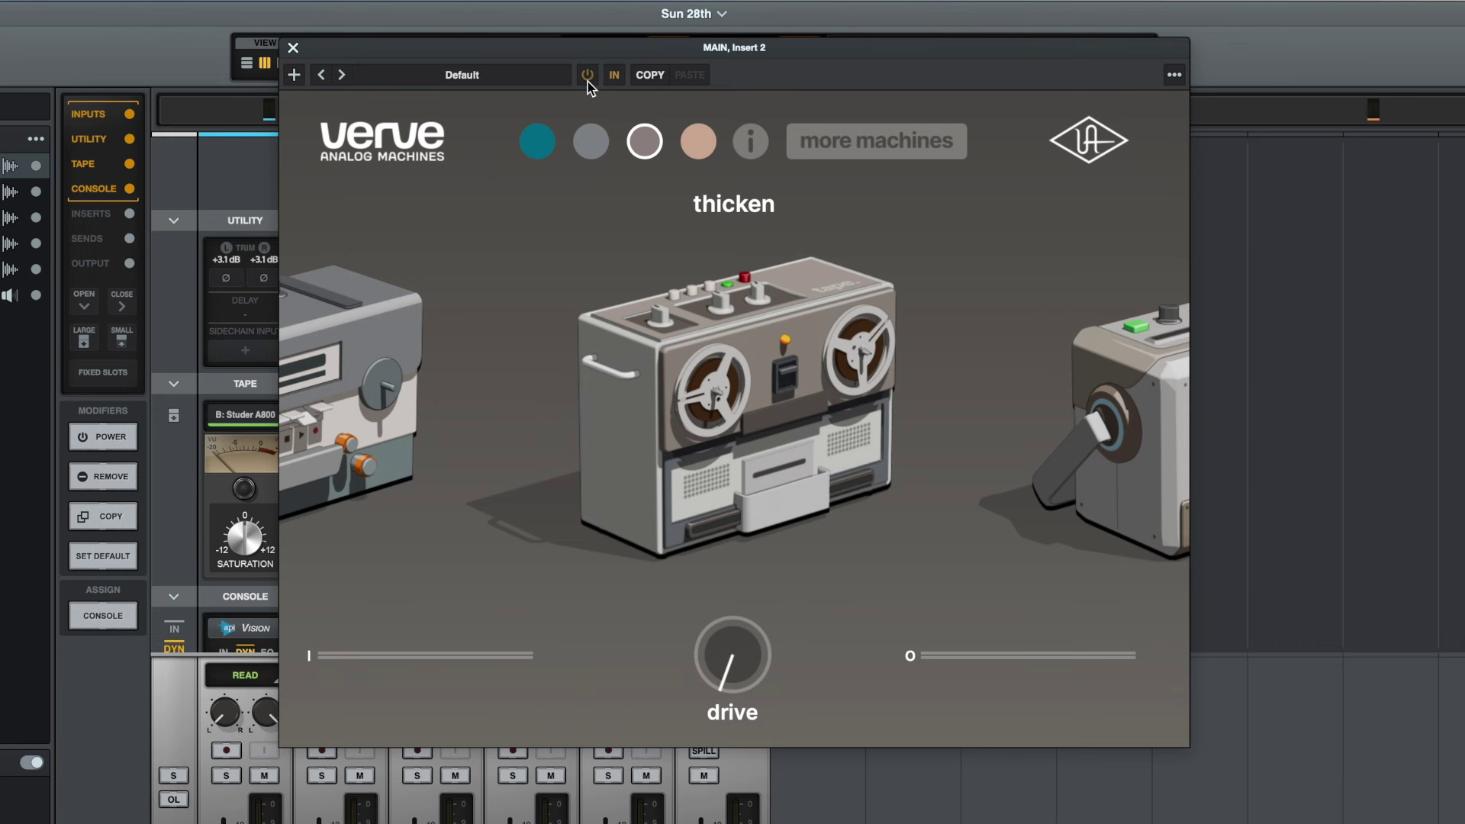
# - Start playback, raise the thicken drive to 30.0, and A/B it against bypass
pyautogui.press('space')
pyautogui.moveTo(720, 678)
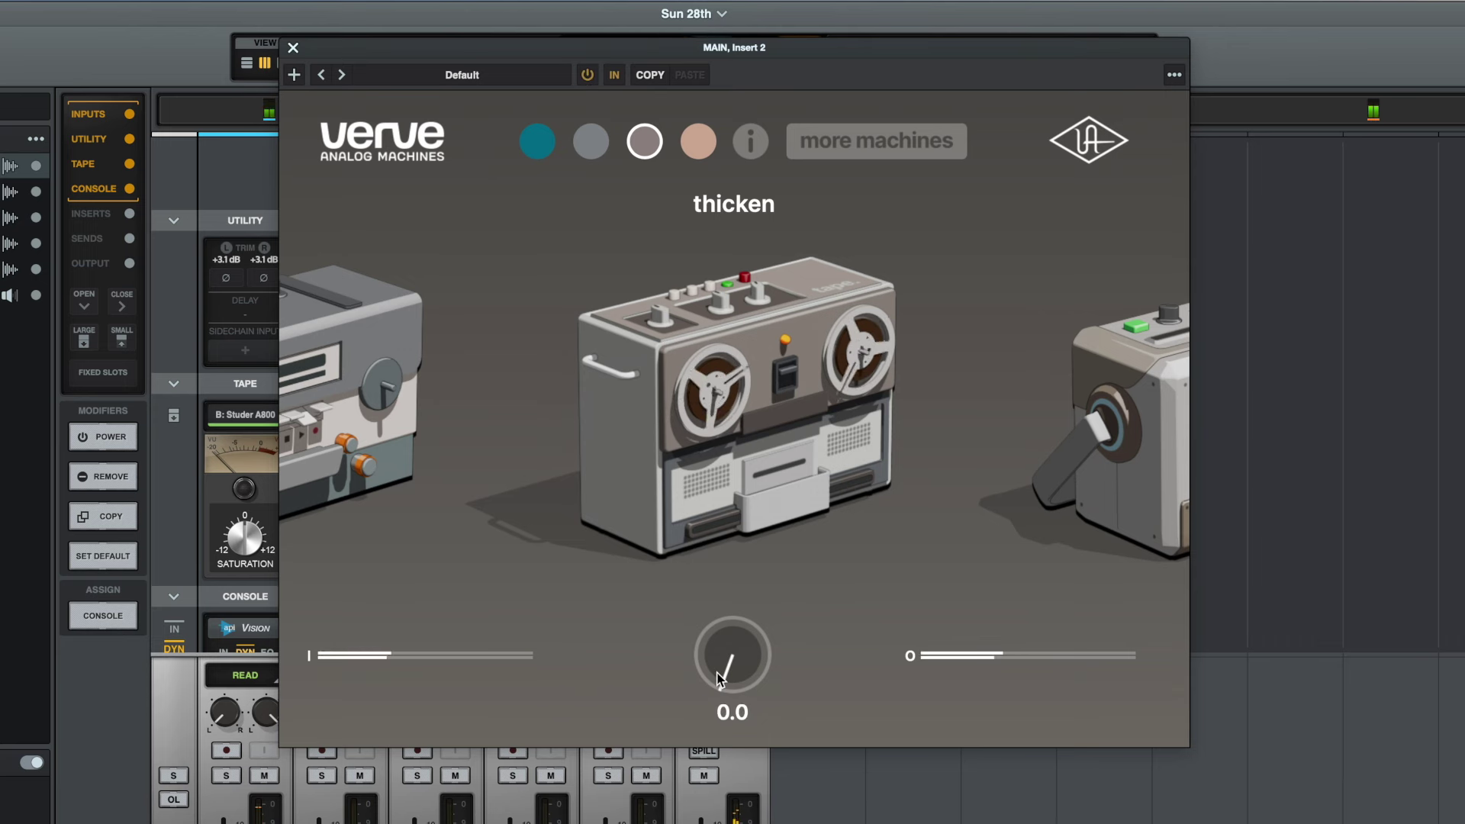
pyautogui.moveTo(720, 677); pyautogui.dragTo(733, 577)
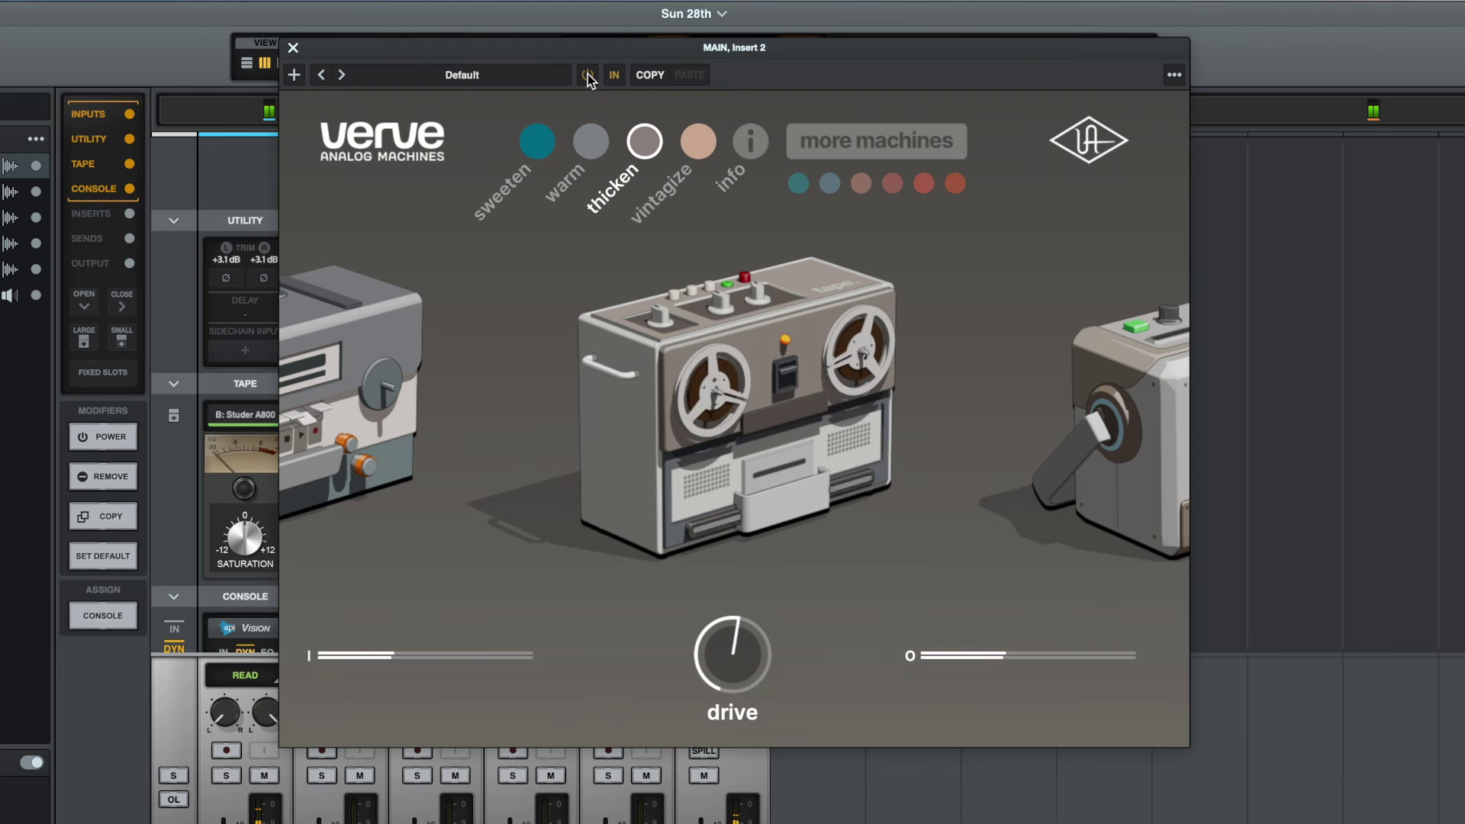
pyautogui.click(588, 75)
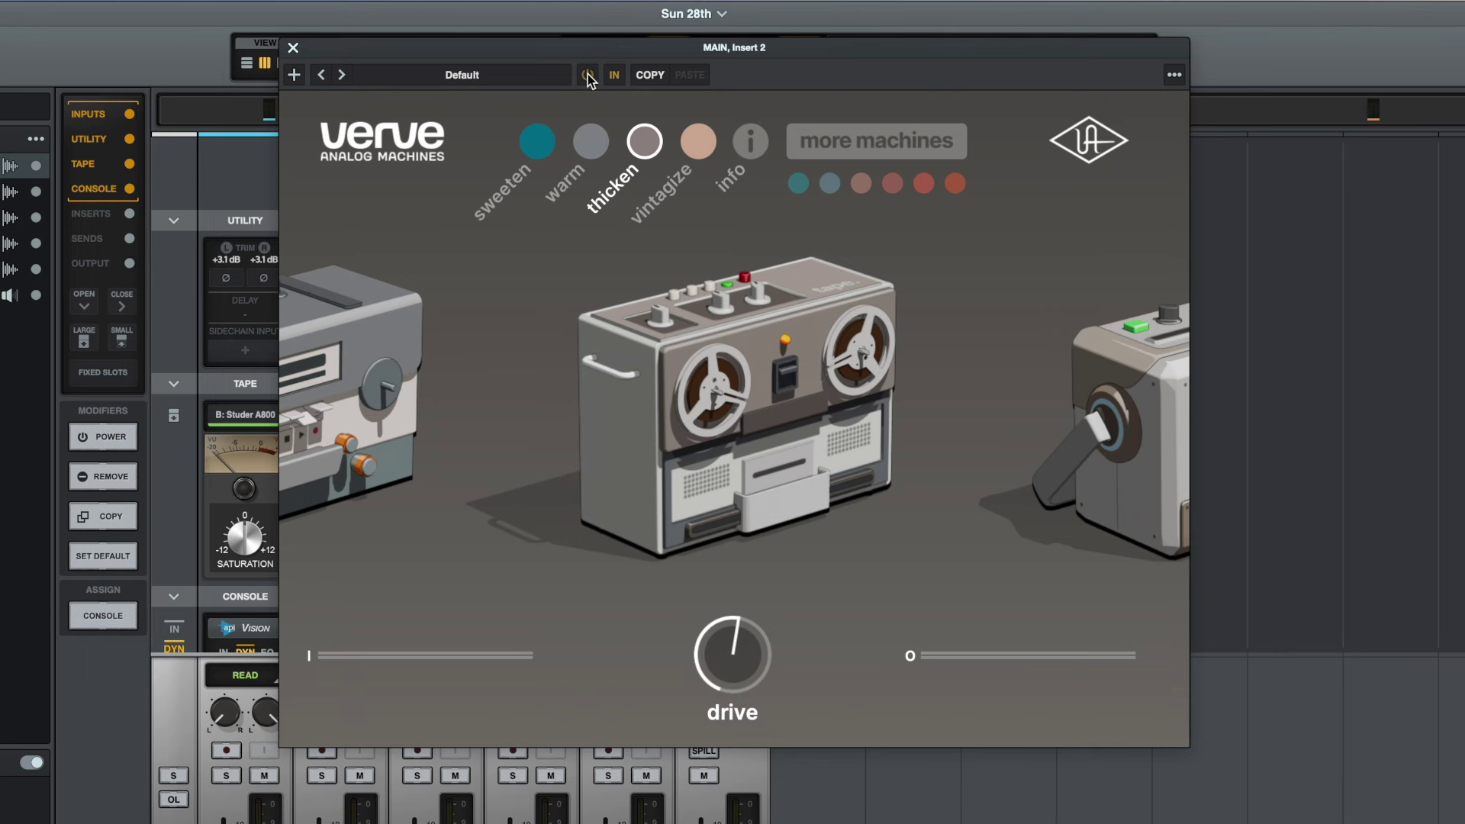
pyautogui.click(587, 76)
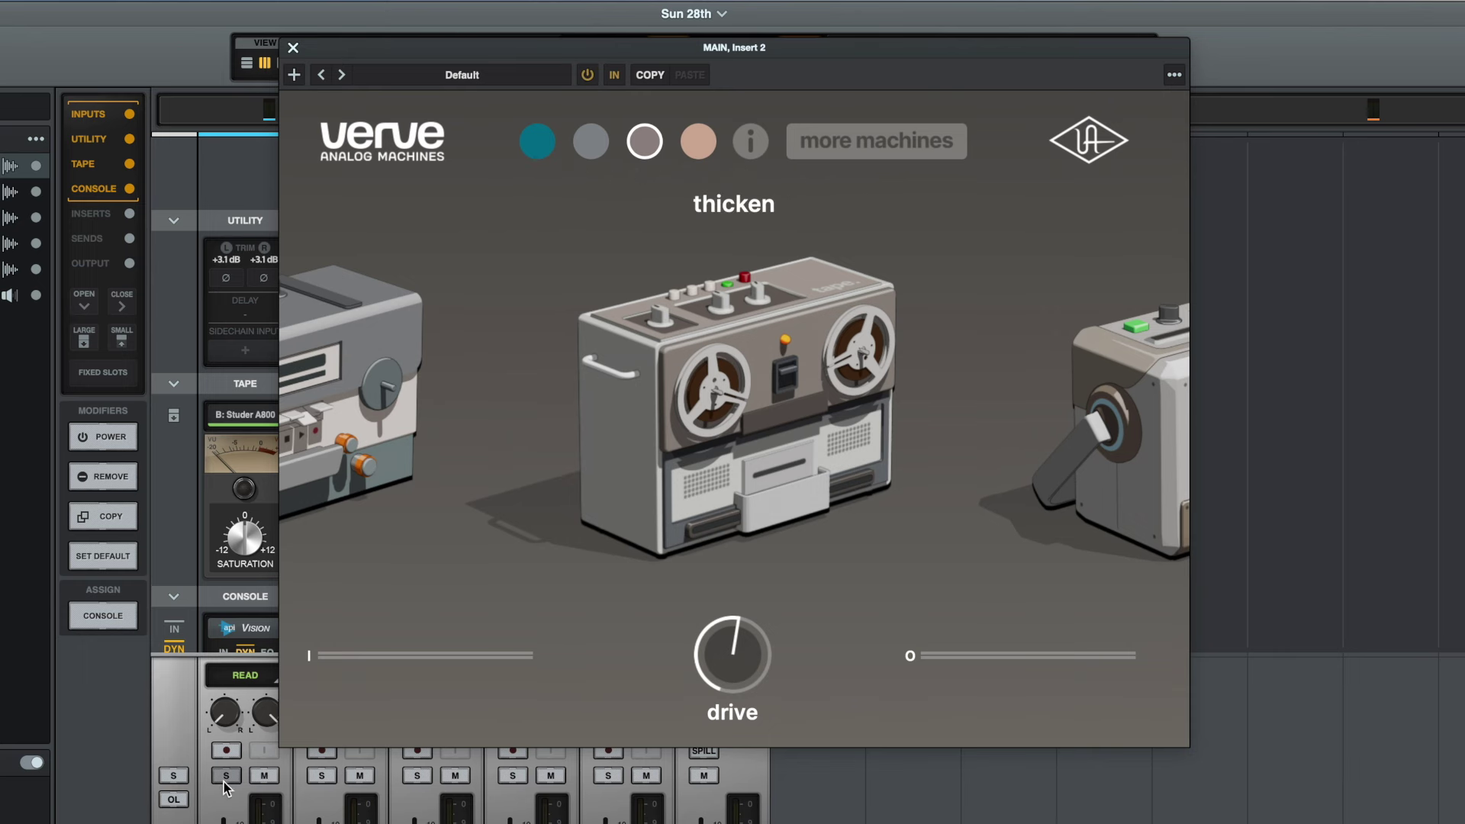
# - Start playback and A/B the thicken mode against the dry sound
pyautogui.press('space')
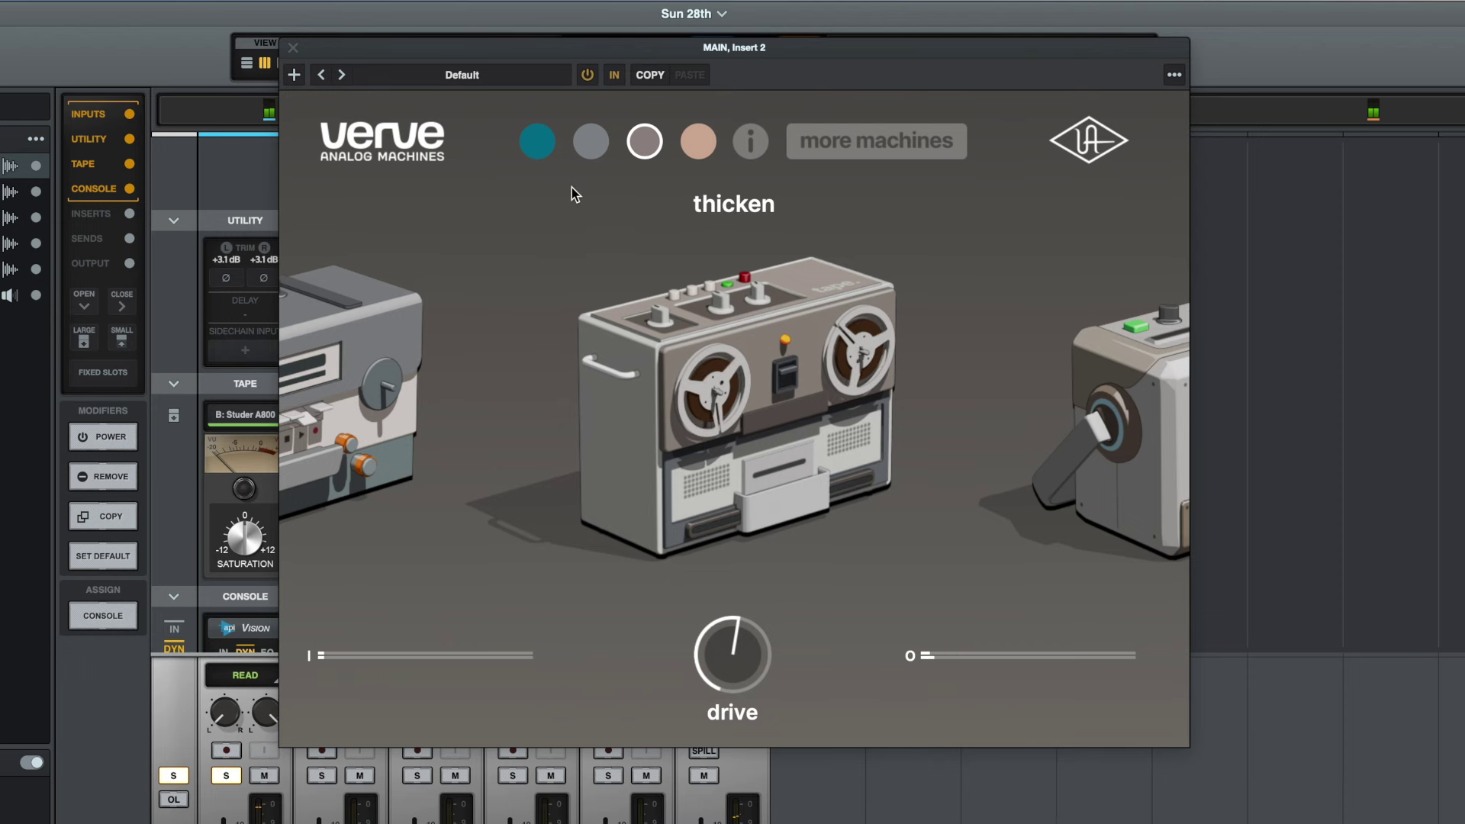
pyautogui.click(589, 76)
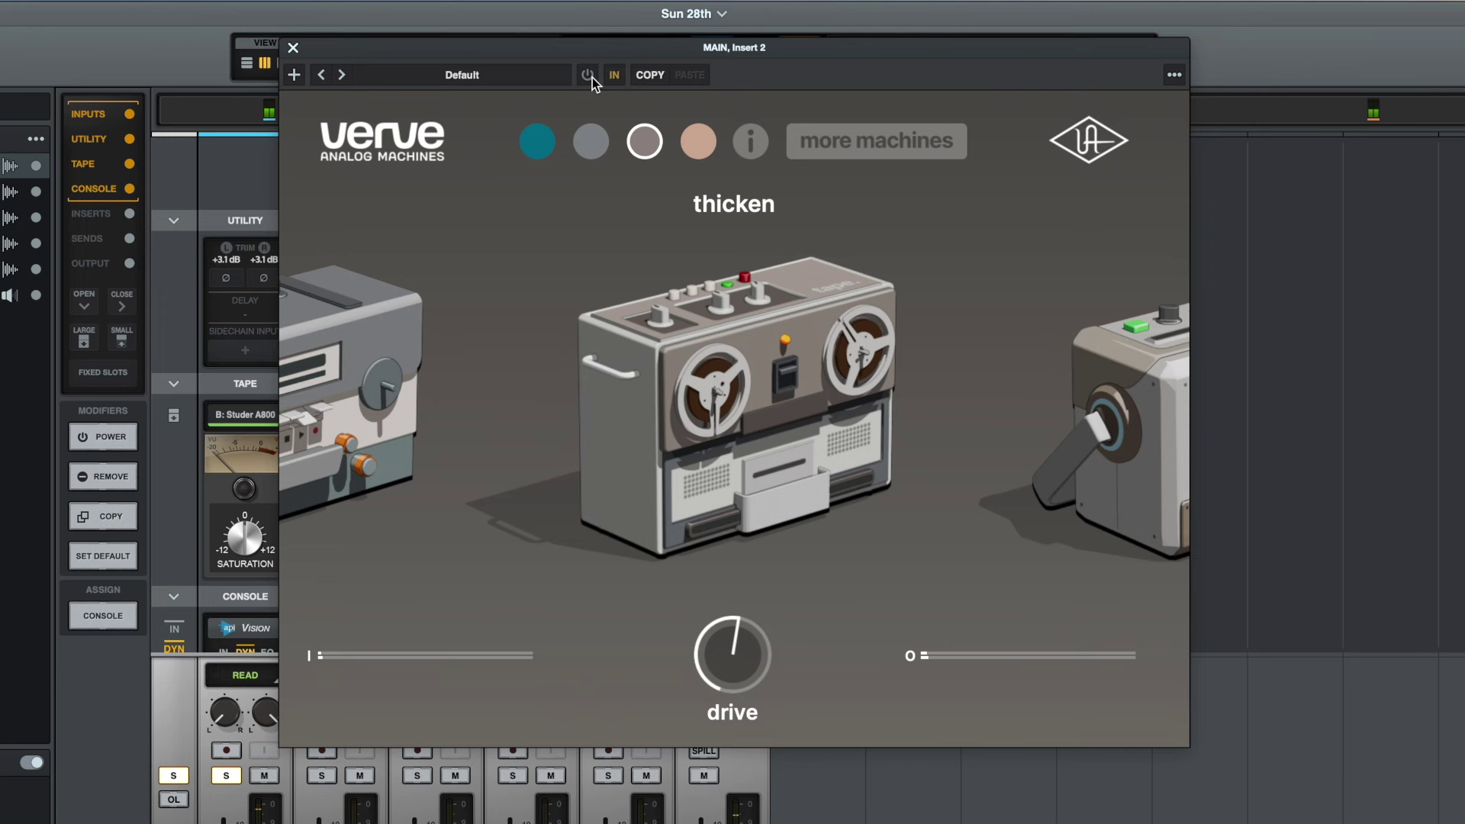
pyautogui.click(591, 78)
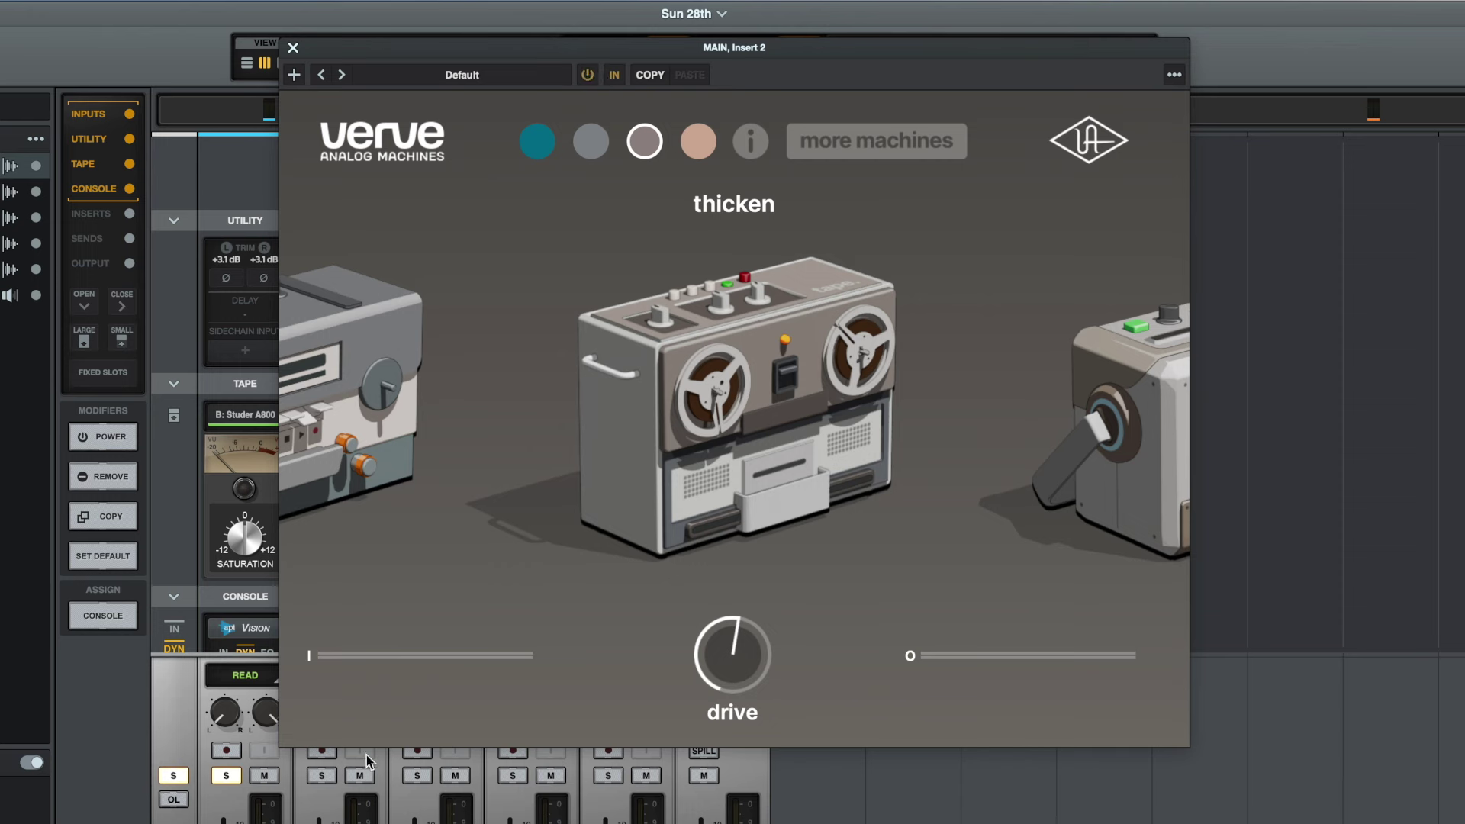
# - Solo another instrument channel, A/B thicken again, stop playback, and switch to sweeten
pyautogui.click(418, 776)
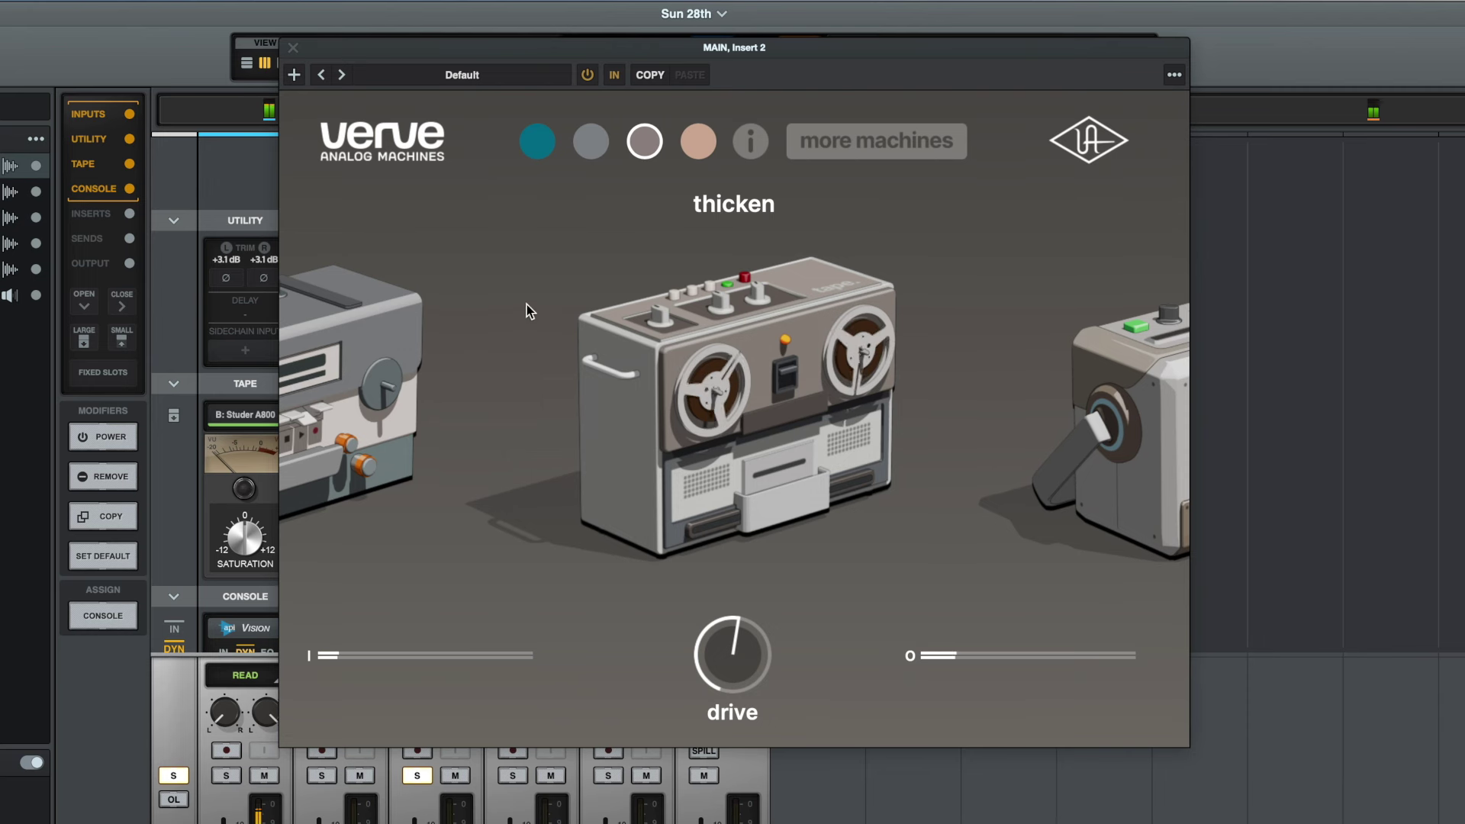
pyautogui.click(588, 76)
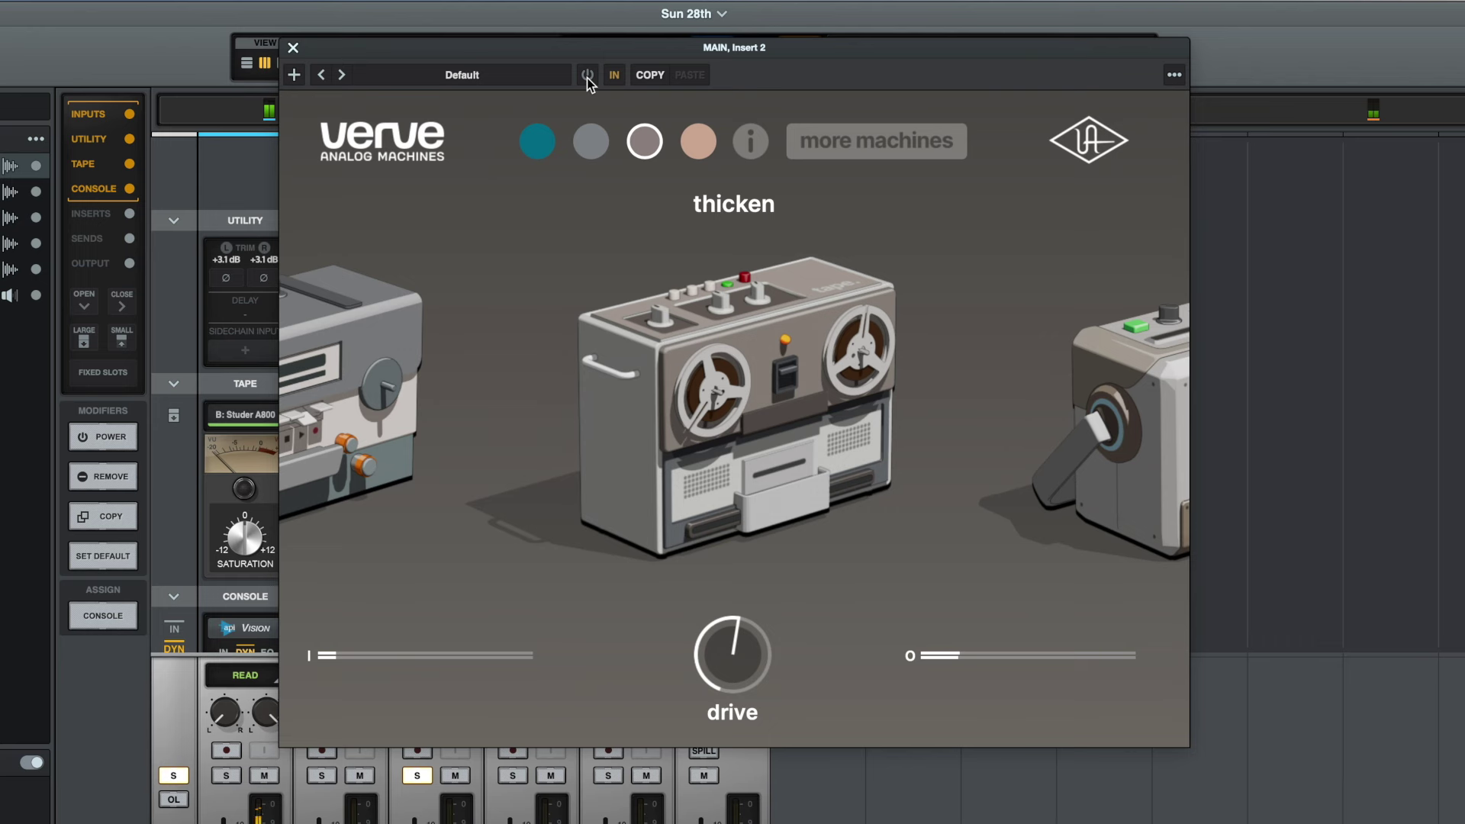
pyautogui.click(588, 77)
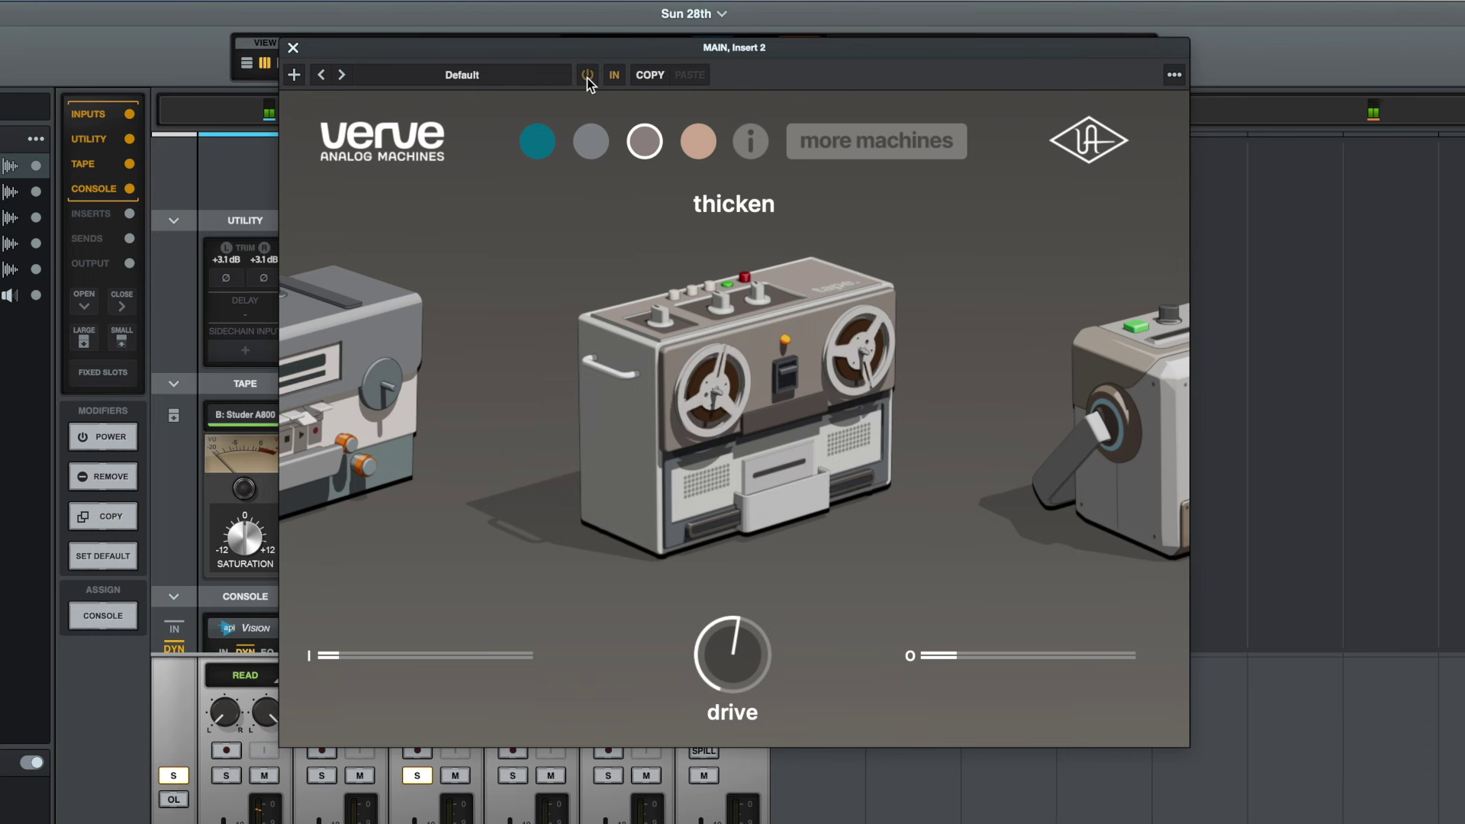
pyautogui.press('space')
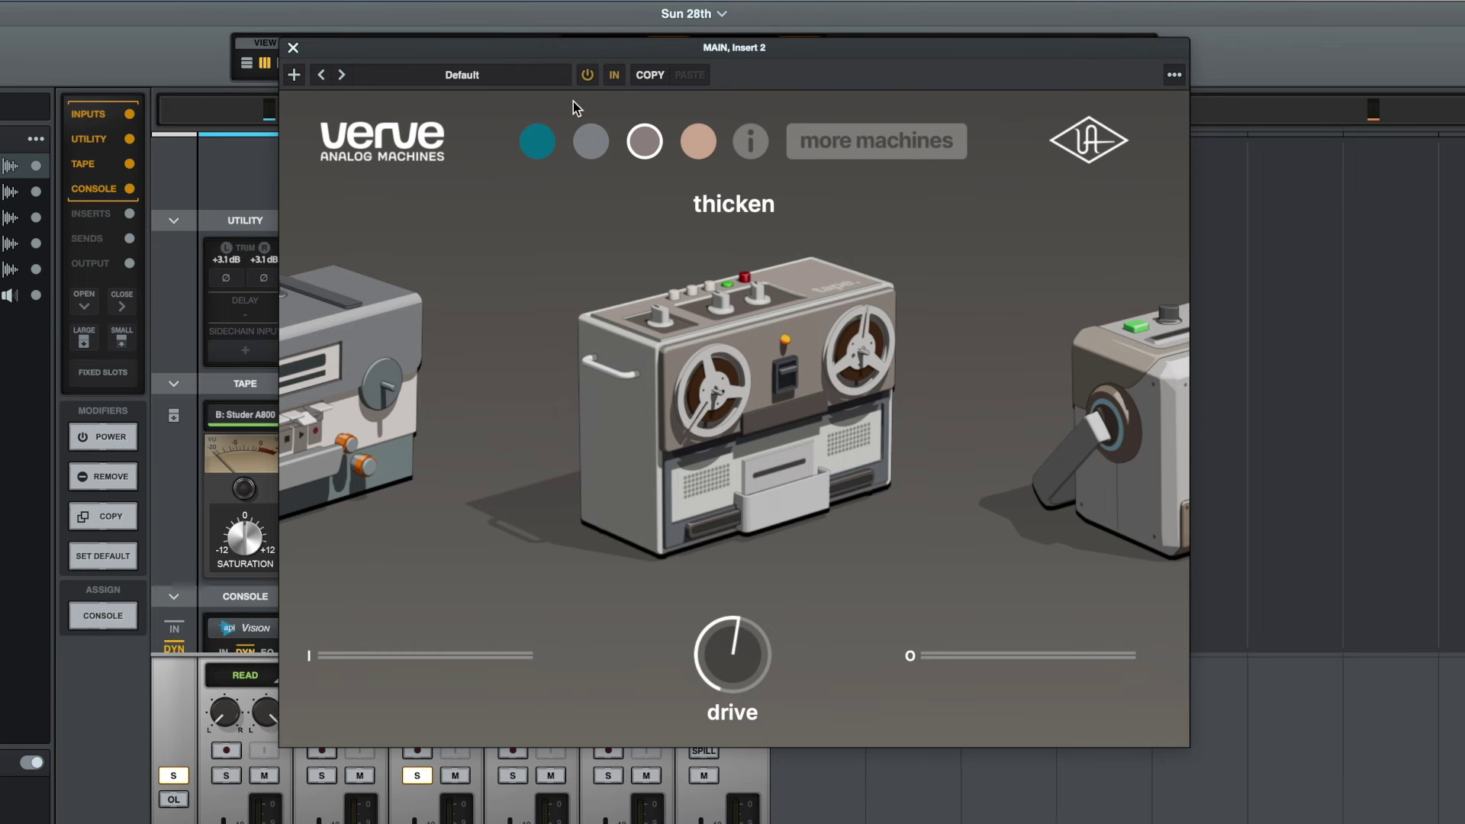
pyautogui.click(538, 140)
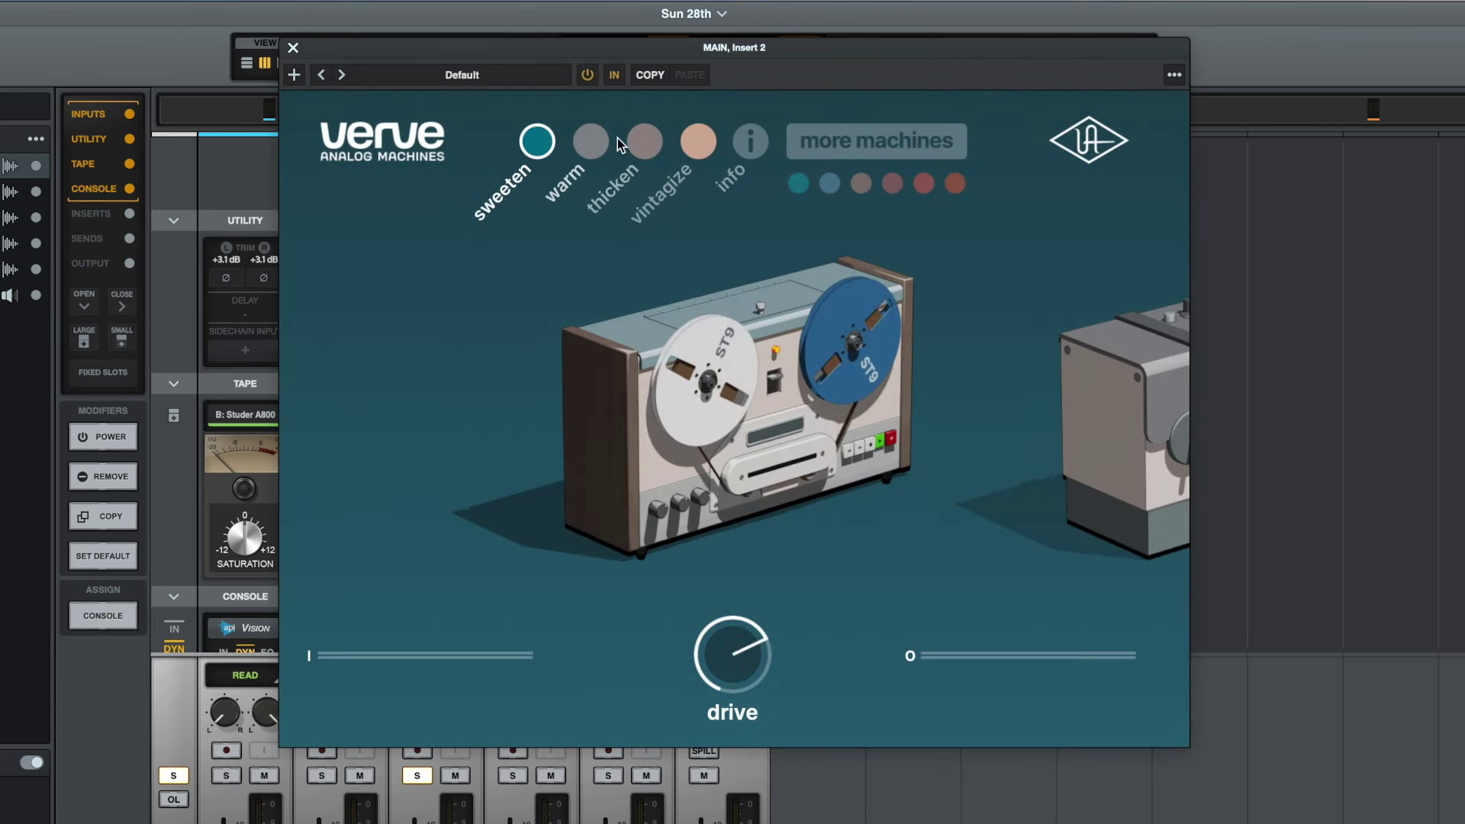
# - Step through thicken to the vintagize tape mode, then unsolo the channel
pyautogui.click(644, 139)
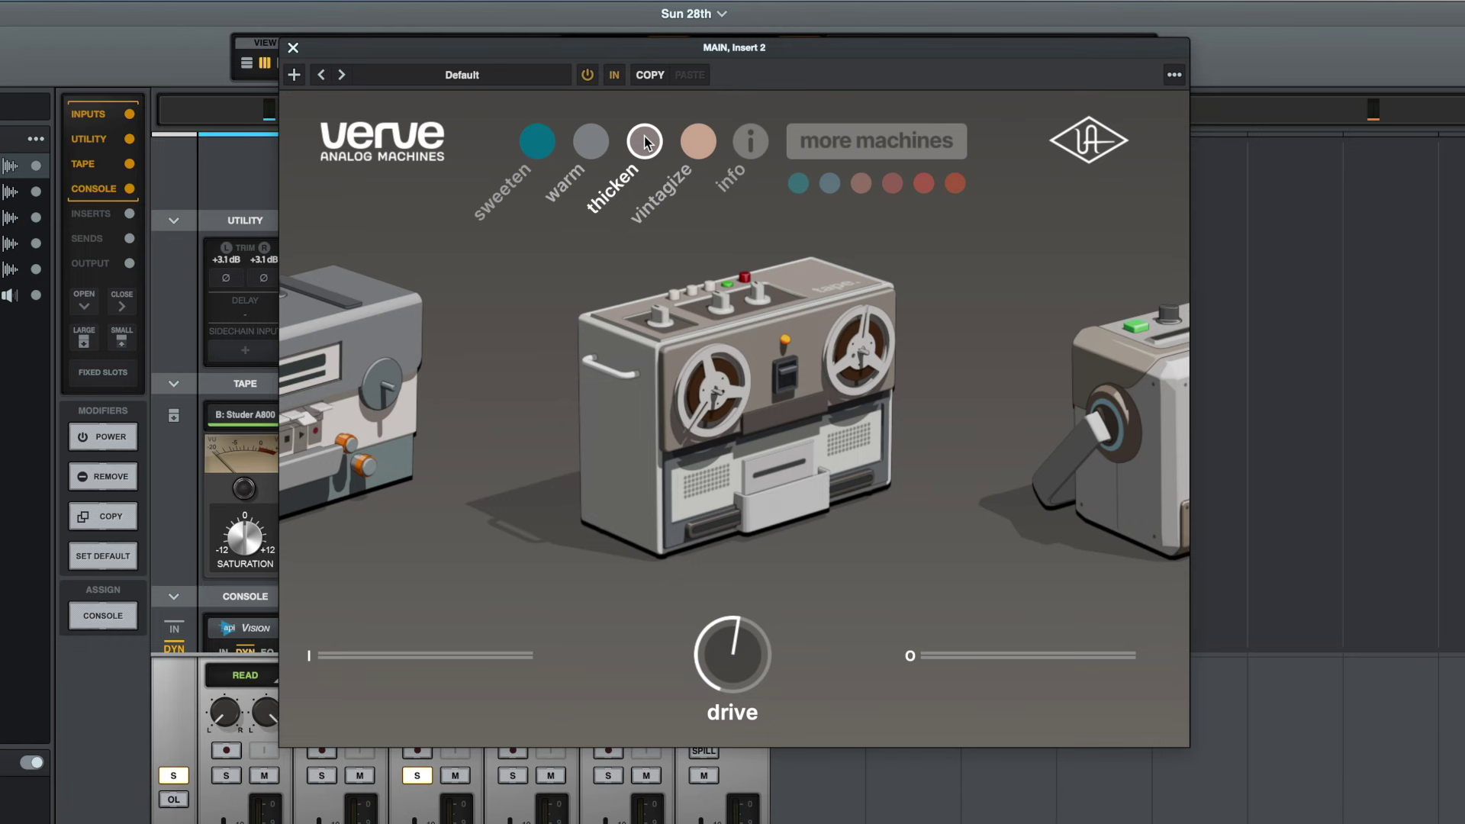
pyautogui.click(706, 147)
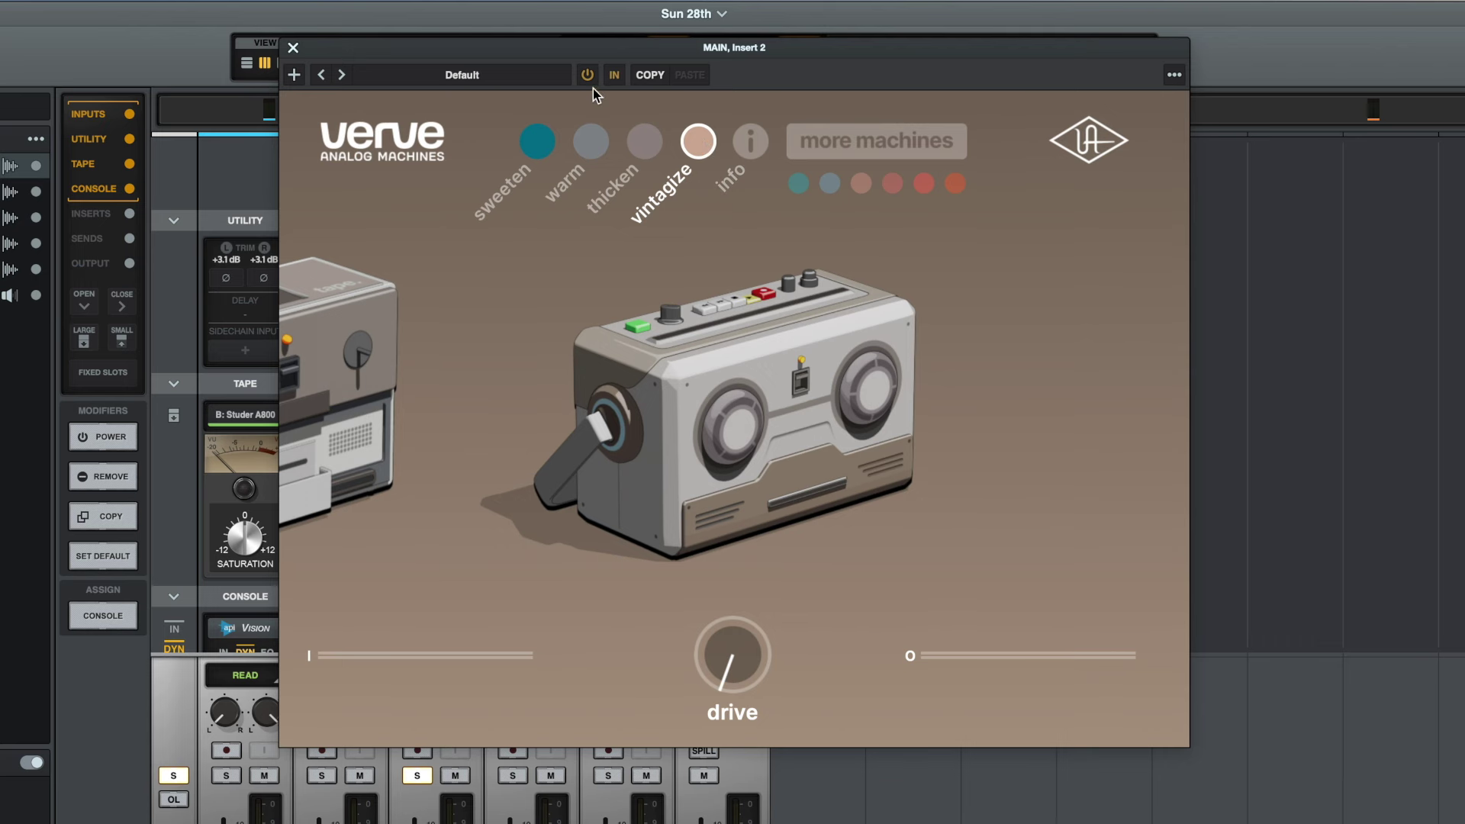
pyautogui.click(416, 774)
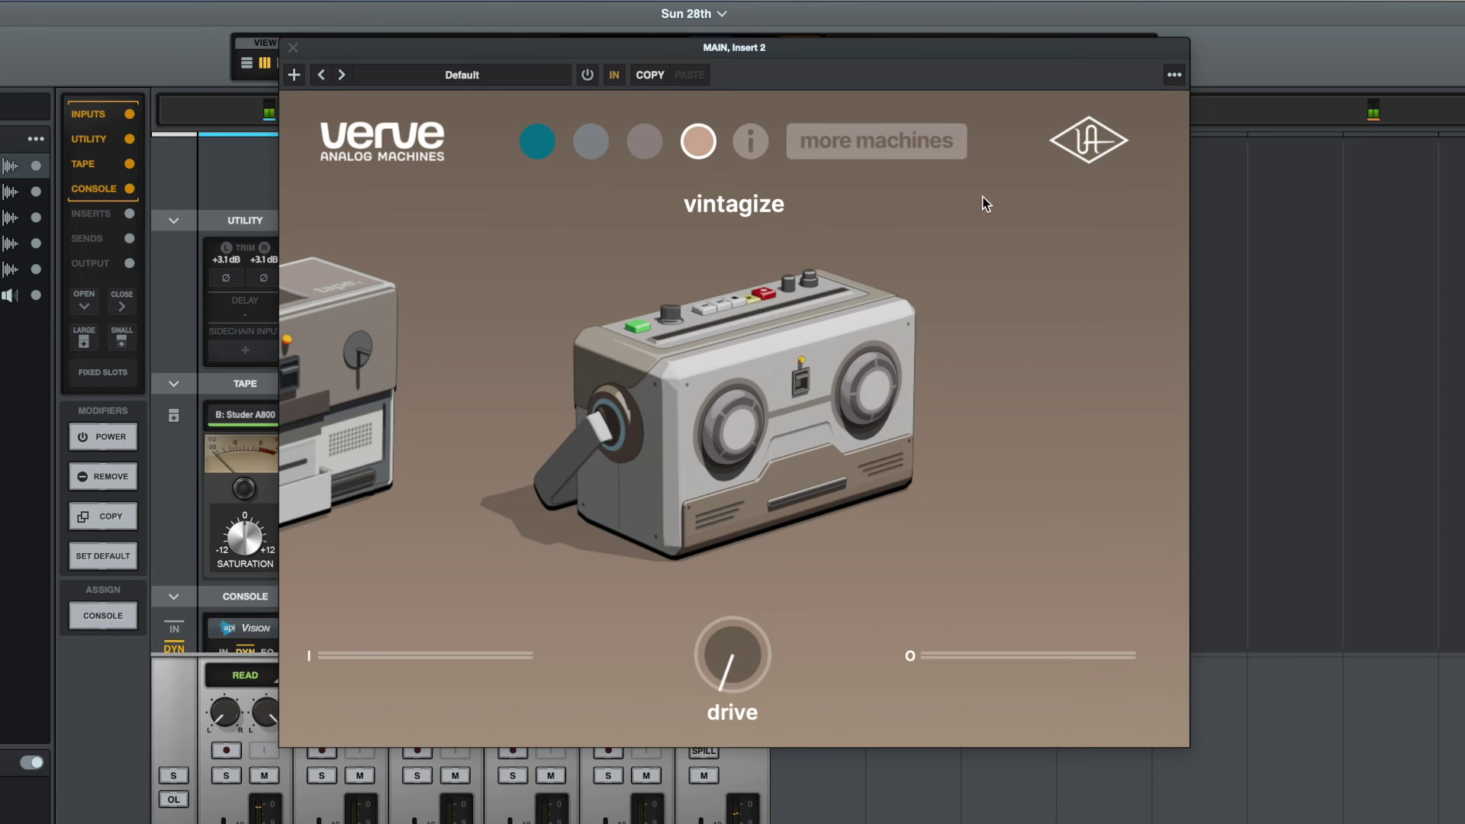
# - Compare the vintagize machine against bypass on the full mix, switching the plugin off and back on
pyautogui.click(588, 79)
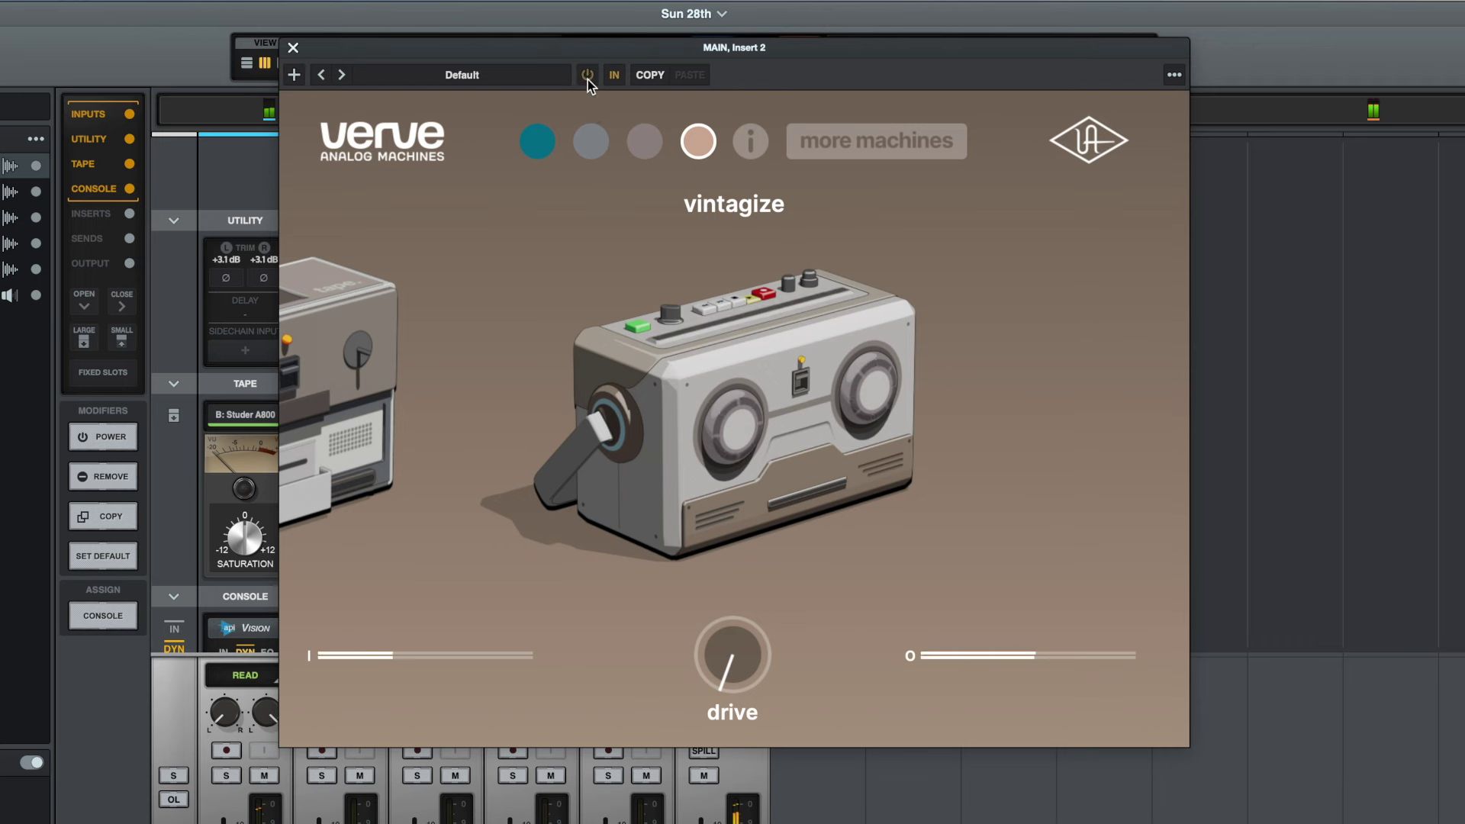
pyautogui.click(588, 79)
pyautogui.click(587, 75)
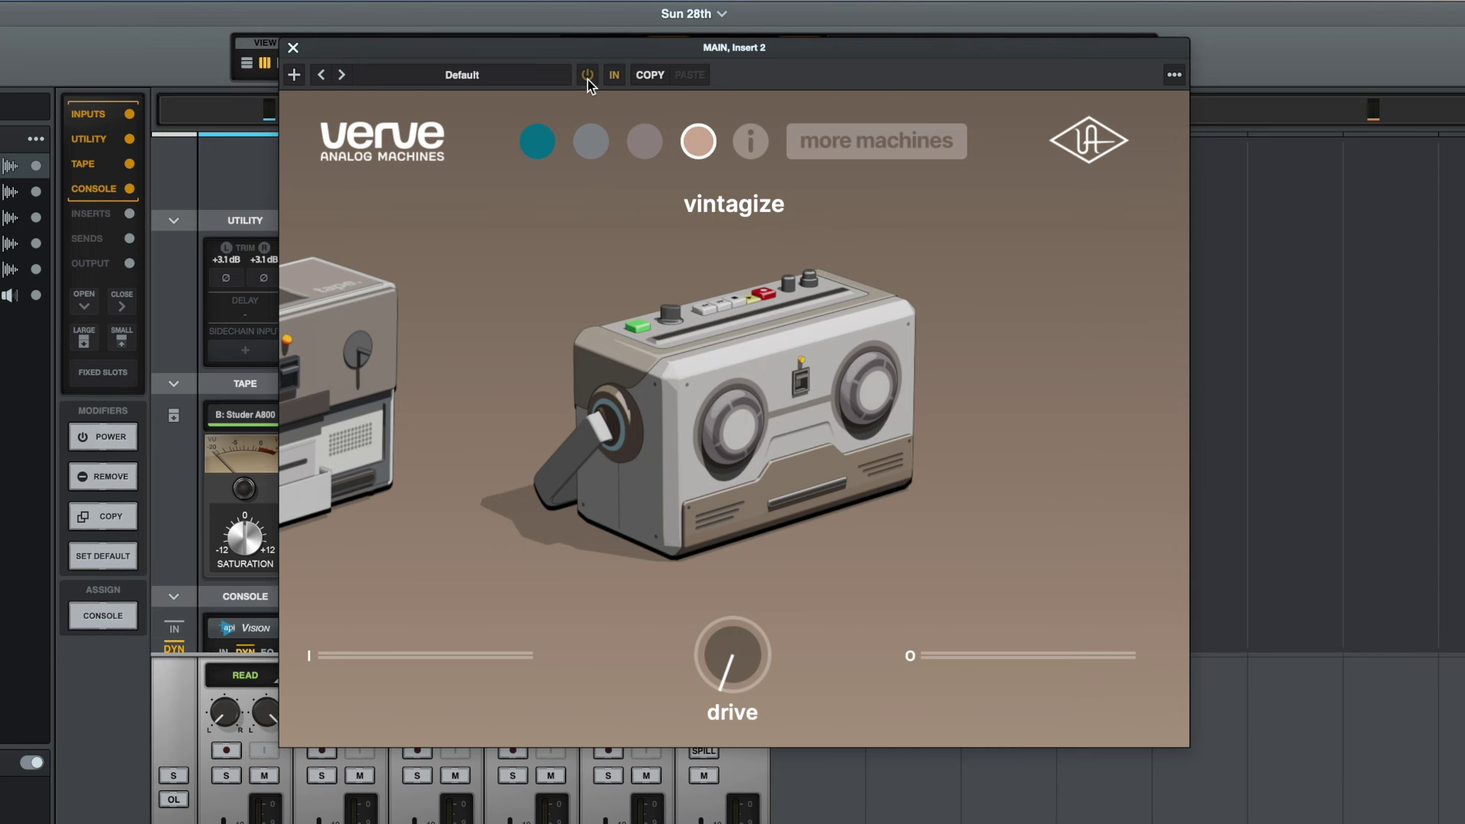
# - Raise the vintagize drive to about 39.0 and compare it against bypass
pyautogui.click(587, 75)
pyautogui.moveTo(722, 665)
pyautogui.moveTo(722, 669); pyautogui.dragTo(707, 597)
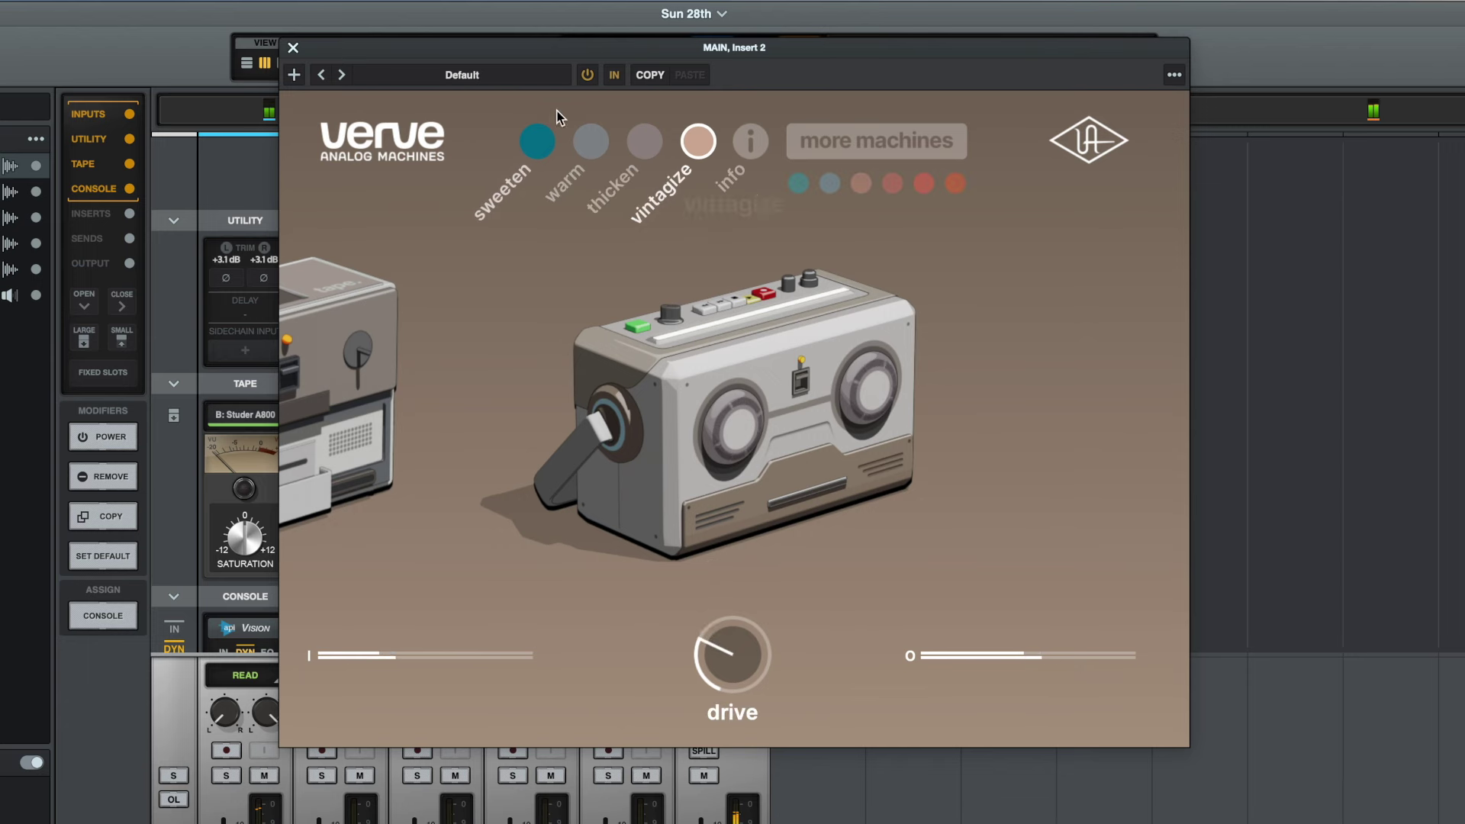
pyautogui.click(589, 76)
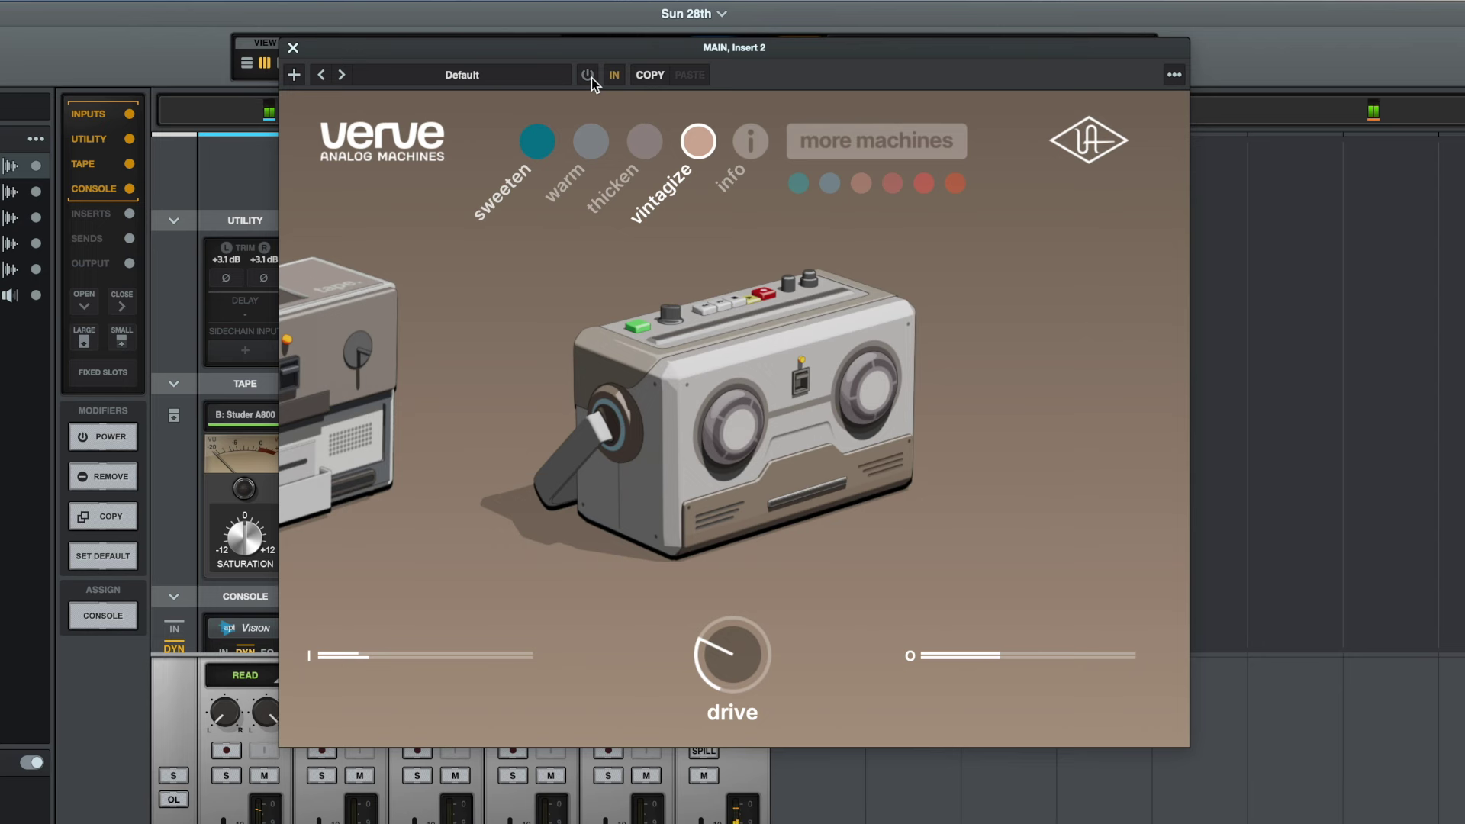
pyautogui.click(590, 76)
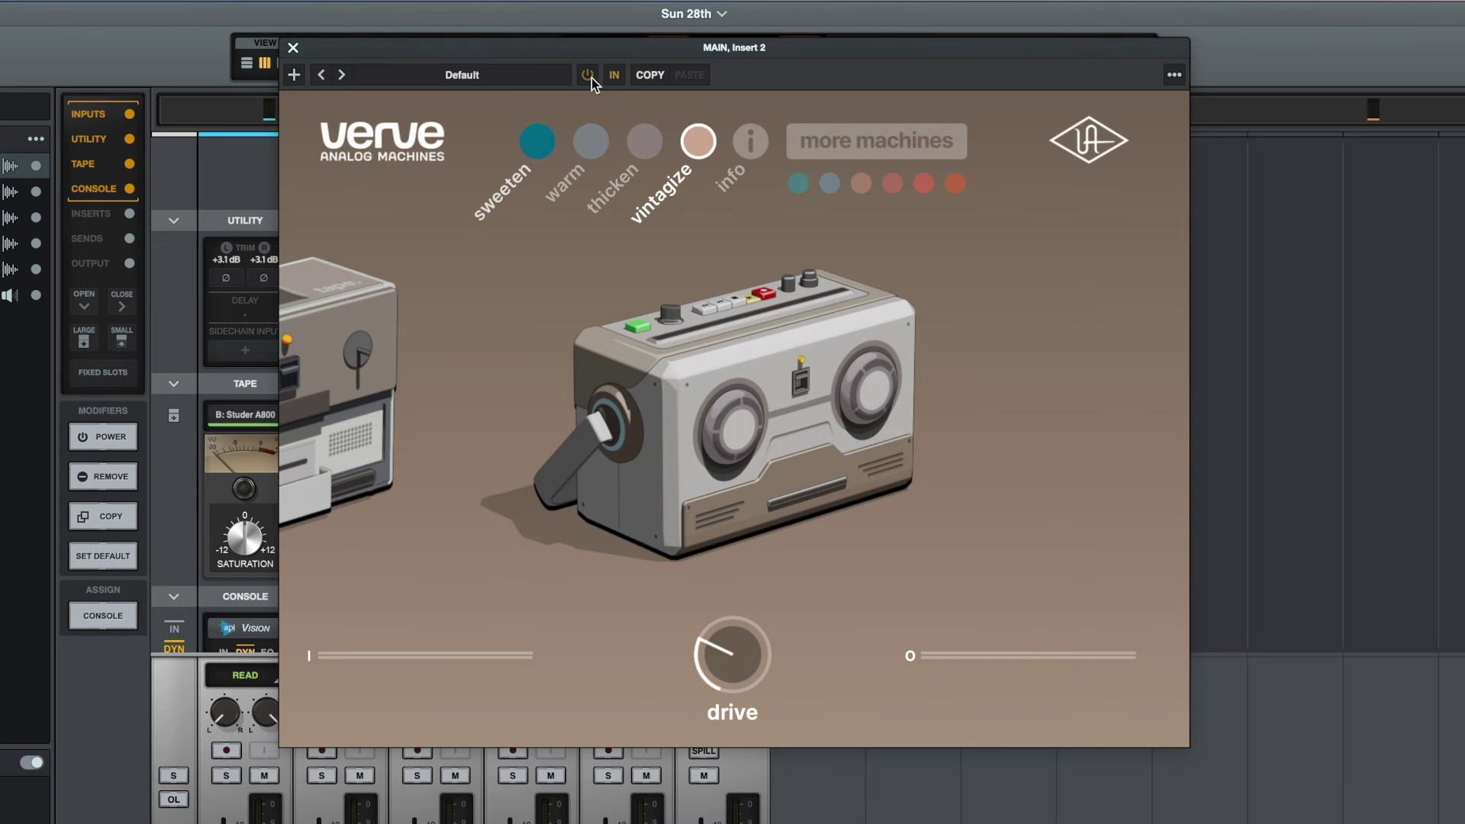
# - Try the sweeten tape mode, then settle on the warm machine
pyautogui.click(538, 149)
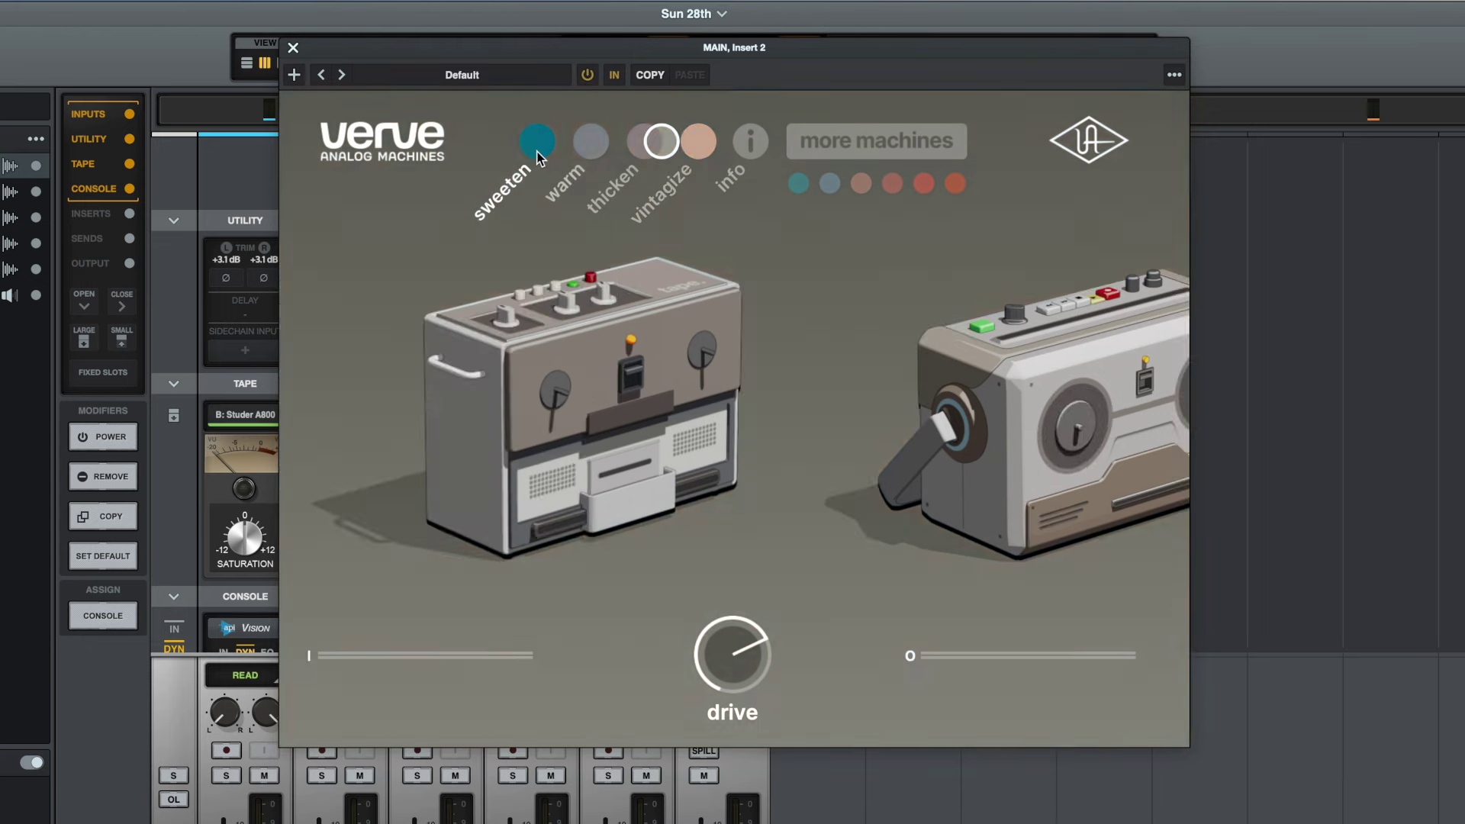
pyautogui.click(583, 144)
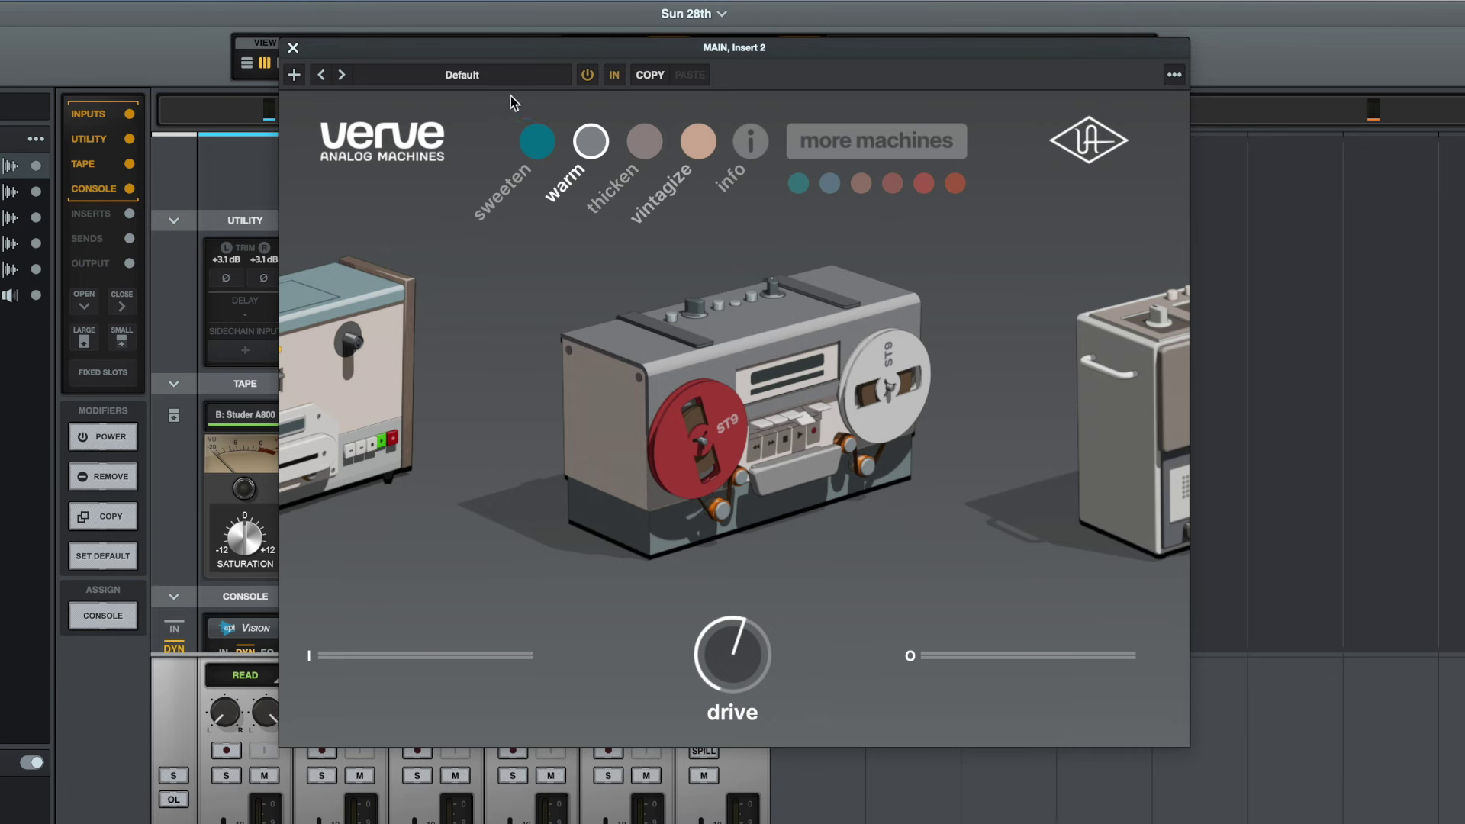
# - Open the preset browser, scan the list, and solo the Drums channel
pyautogui.click(482, 75)
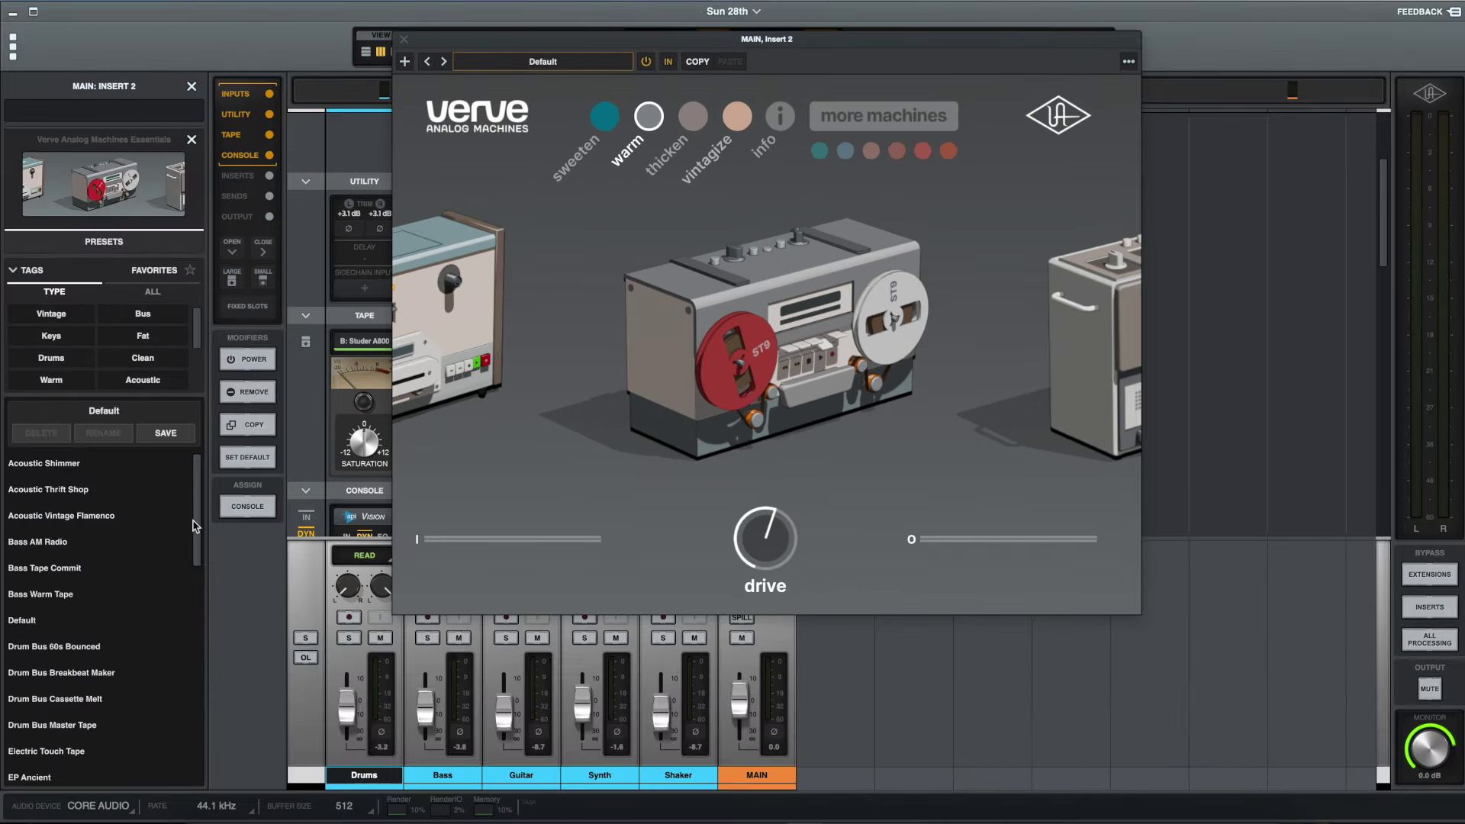
pyautogui.scroll(-5, 157, 571)
pyautogui.scroll(-20, 157, 571)
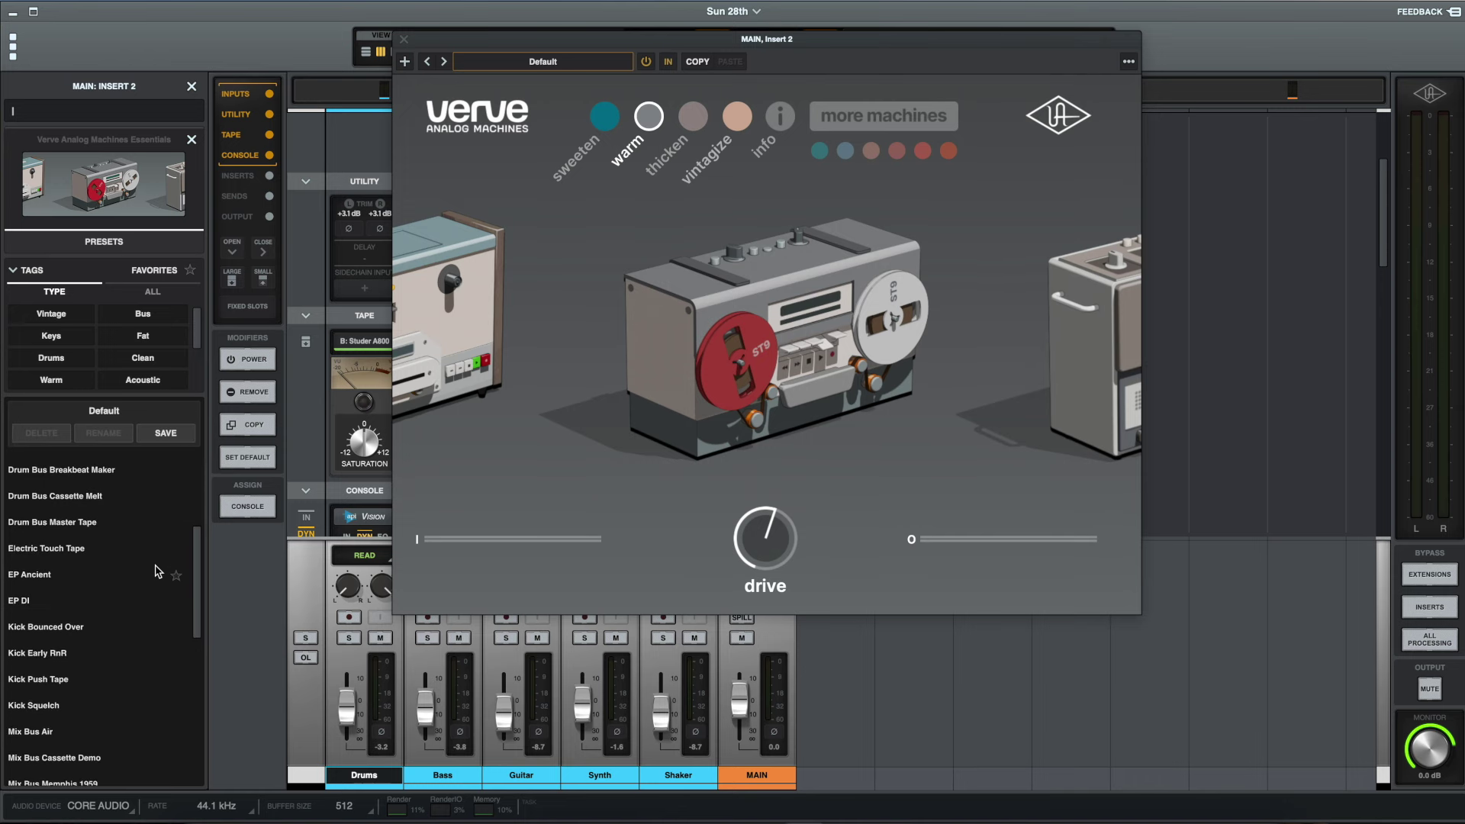
pyautogui.scroll(-3, 157, 571)
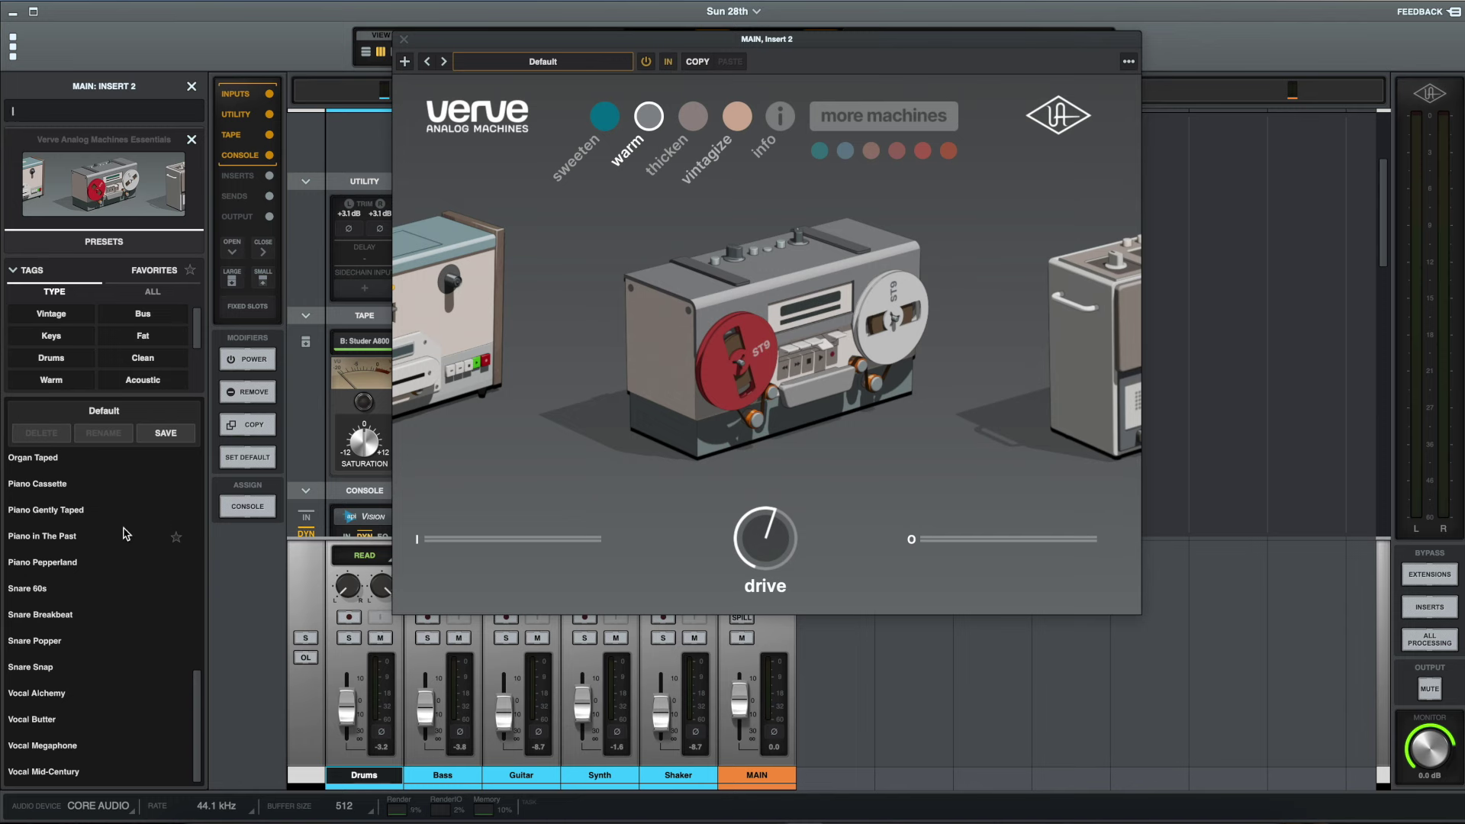
pyautogui.scroll(20, 125, 535)
pyautogui.scroll(5, 126, 534)
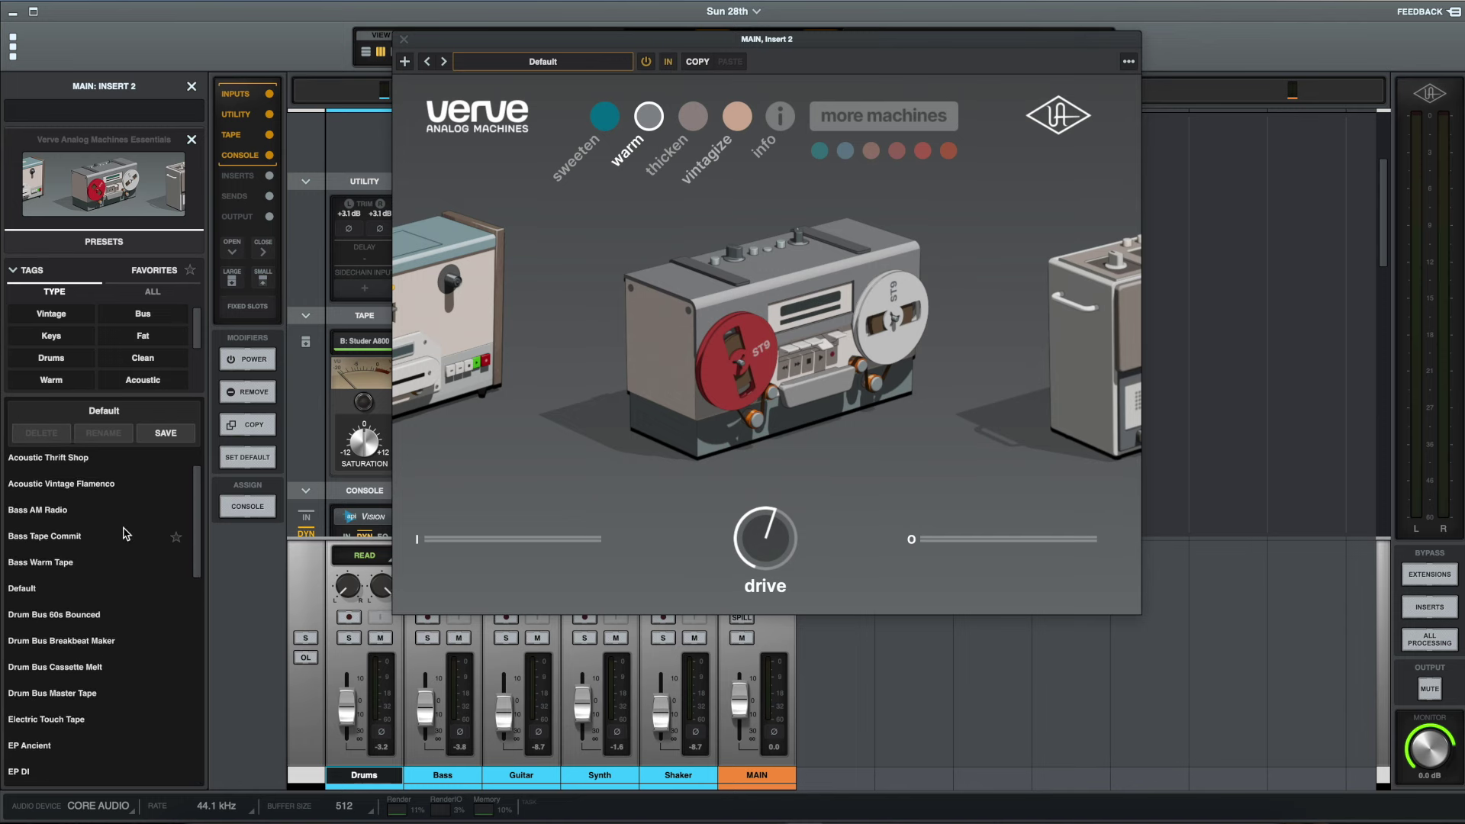
pyautogui.click(349, 639)
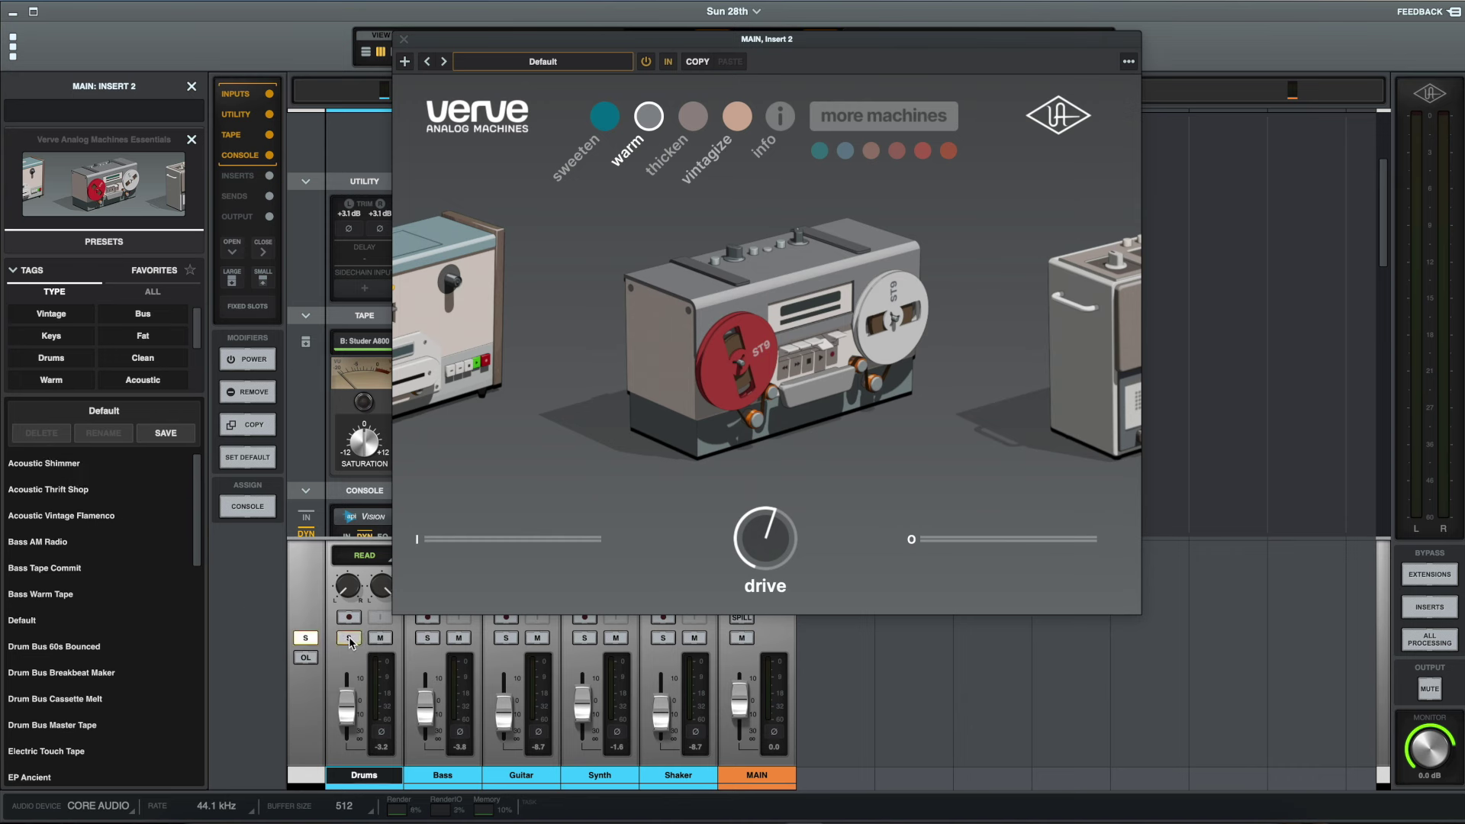
# - Audition Drum Bus 60s Bounced, Breakbeat Maker and Cassette Melt, ending on Drum Bus Master Tape
pyautogui.click(99, 651)
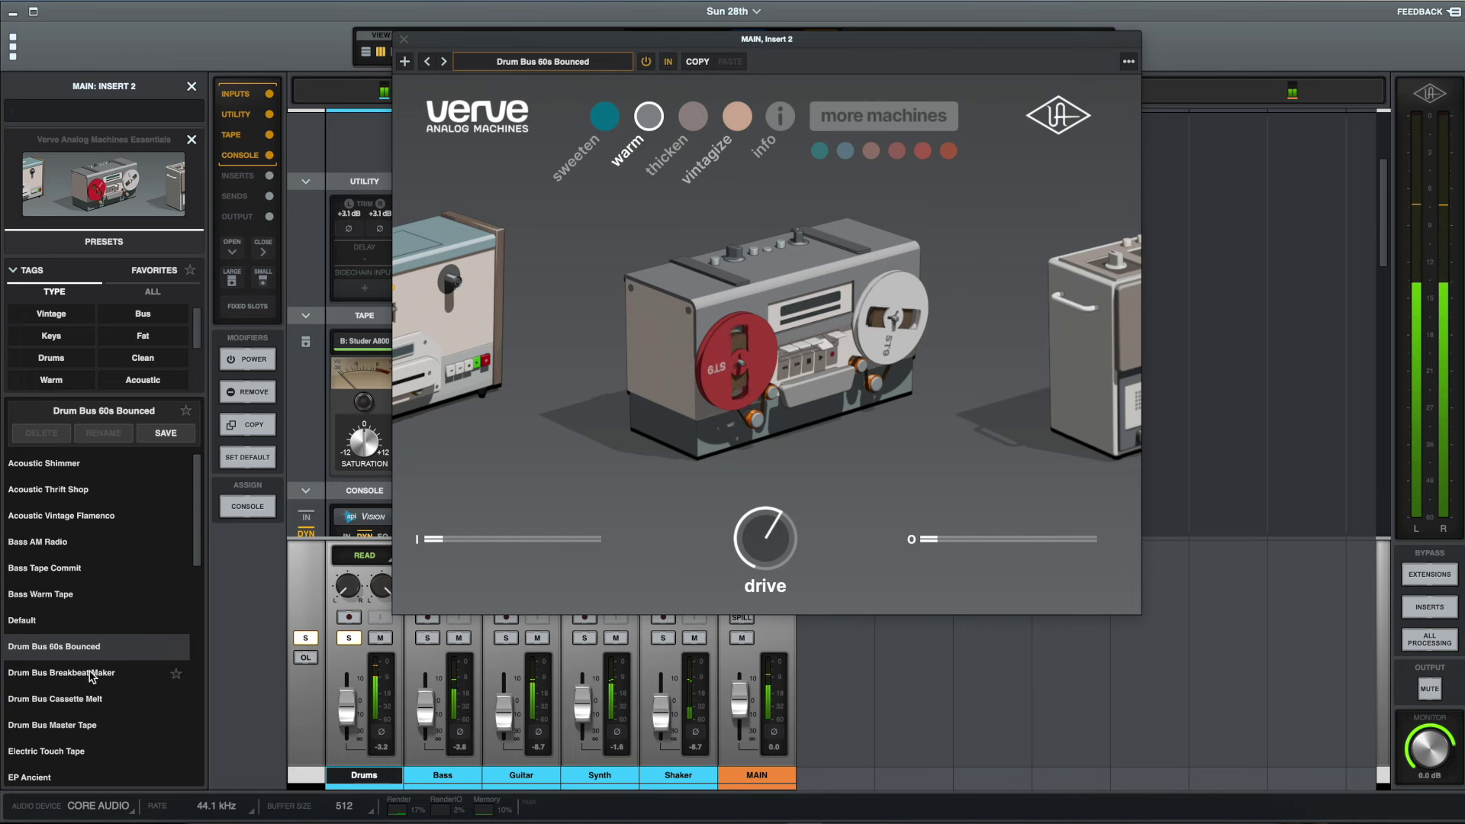
pyautogui.click(90, 675)
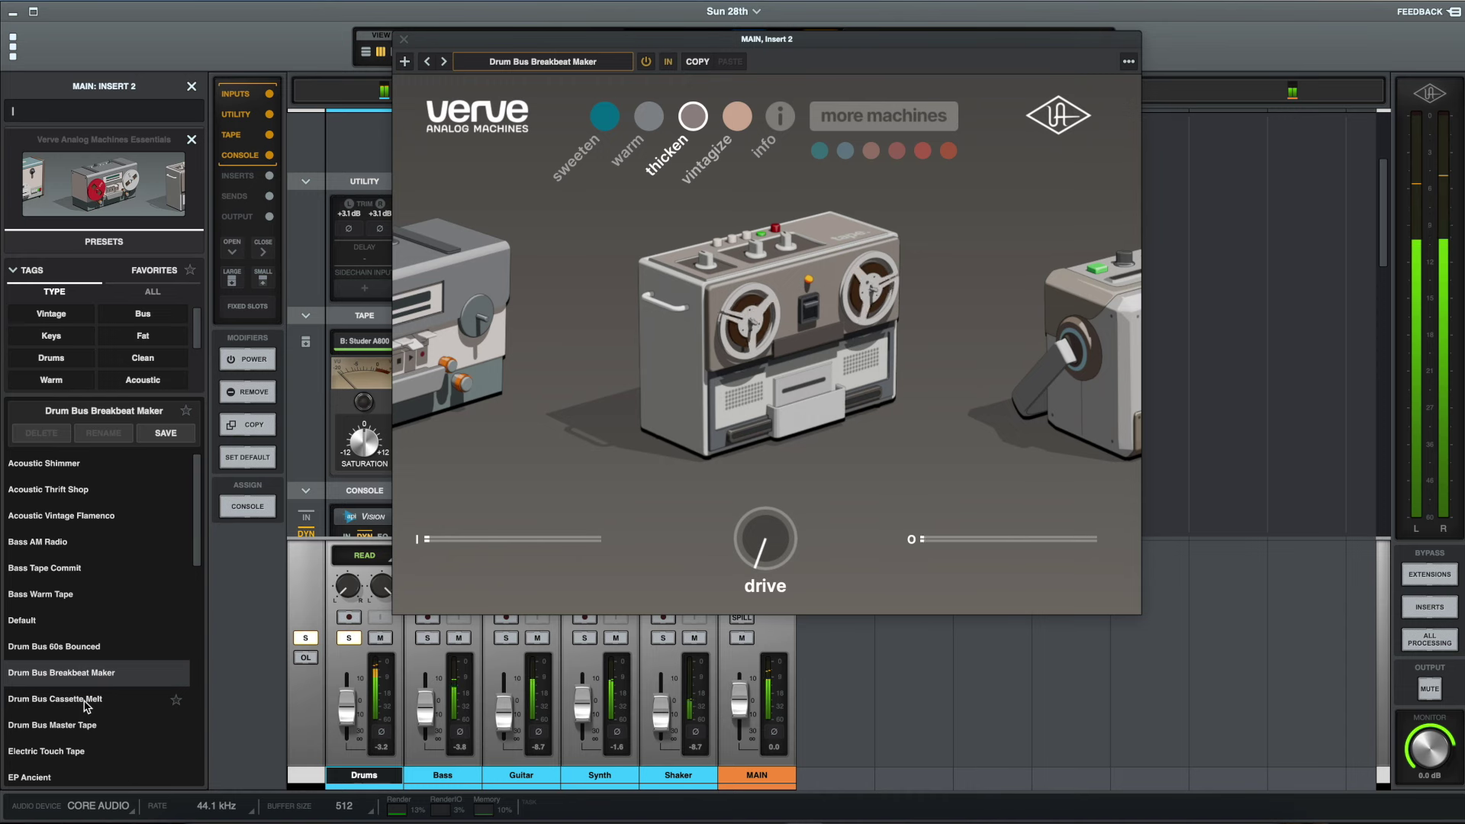
pyautogui.click(87, 700)
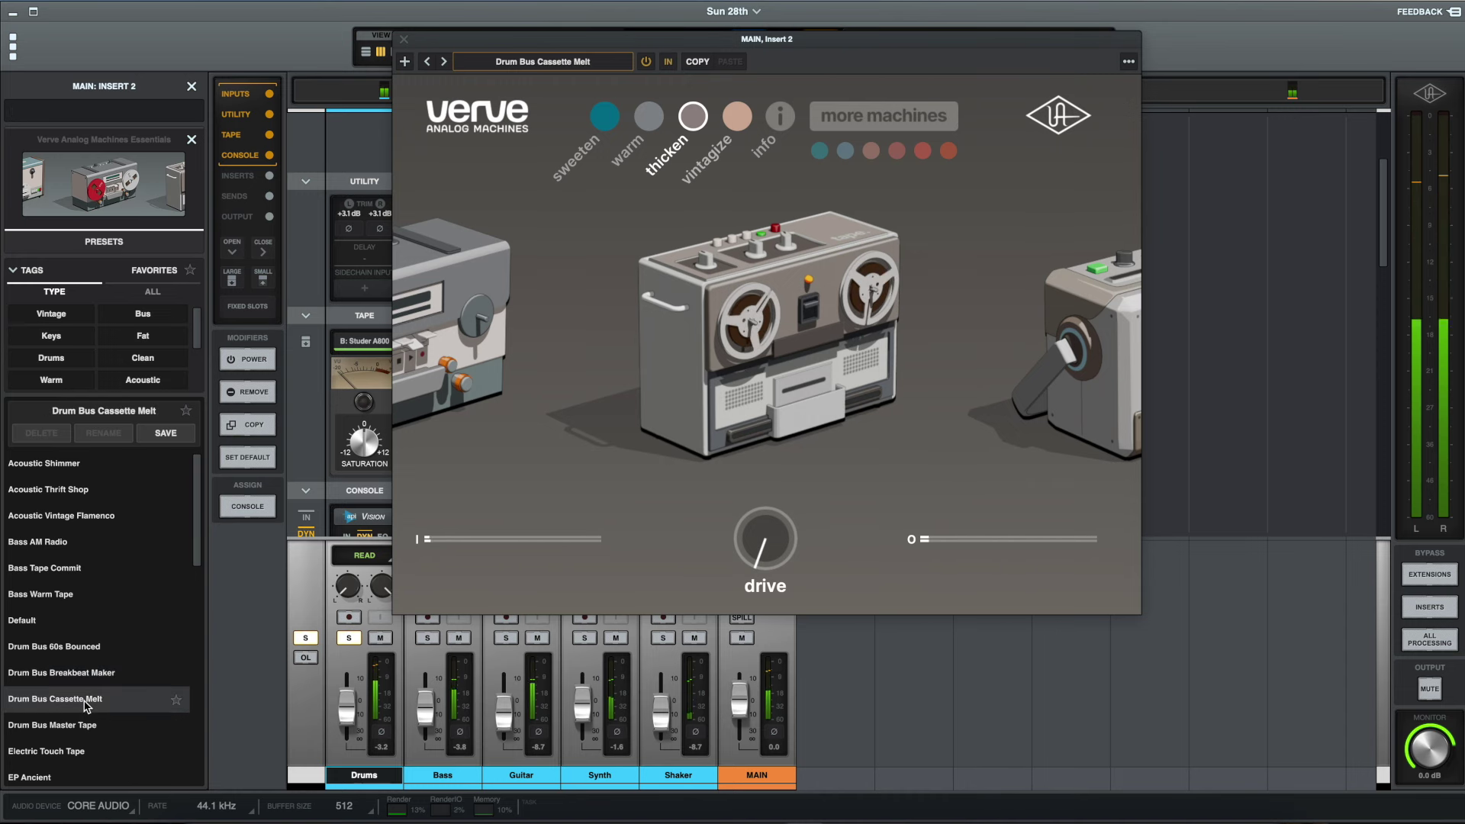
pyautogui.scroll(-1, 86, 704)
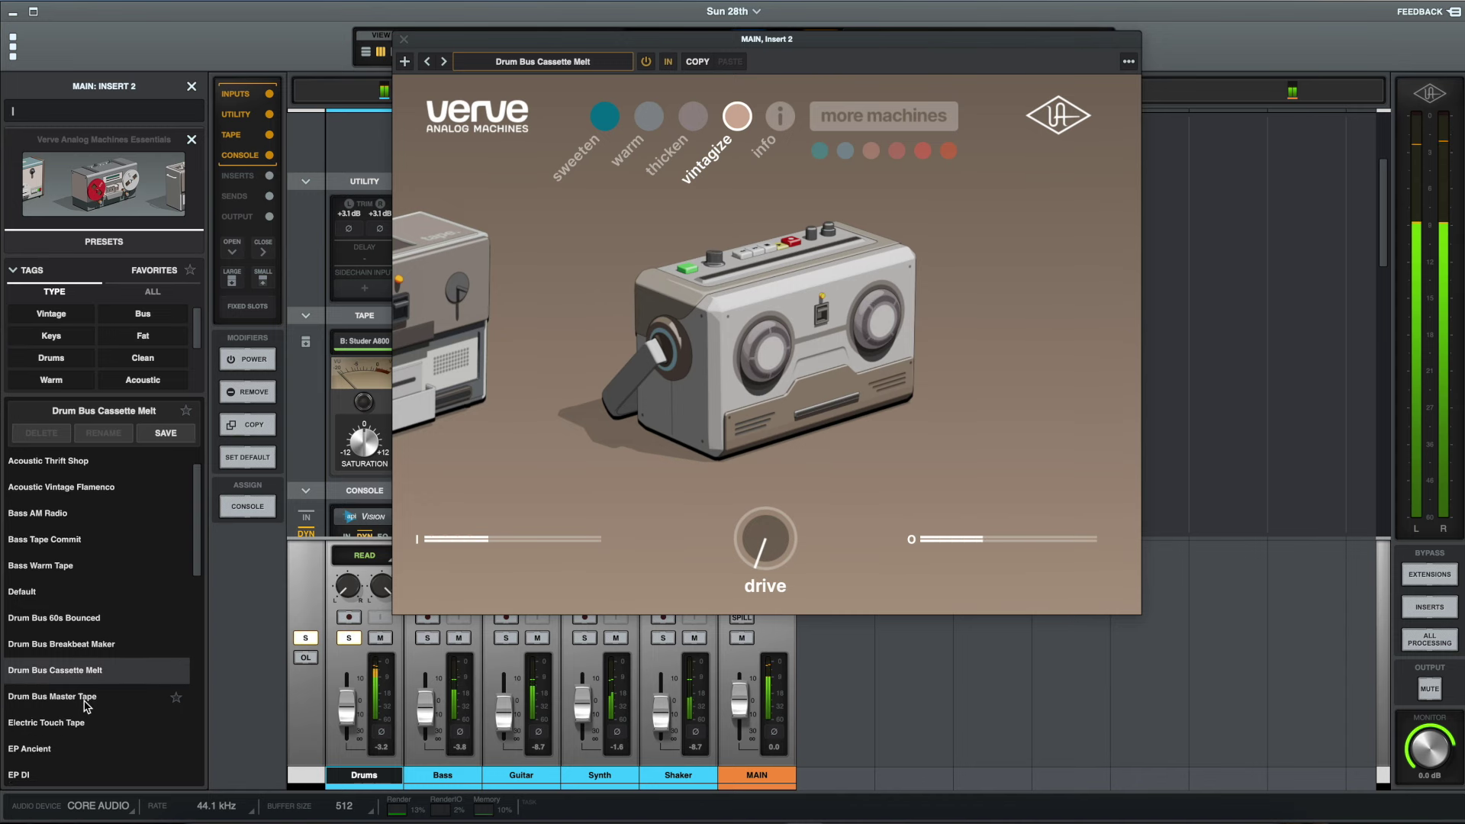
pyautogui.click(85, 701)
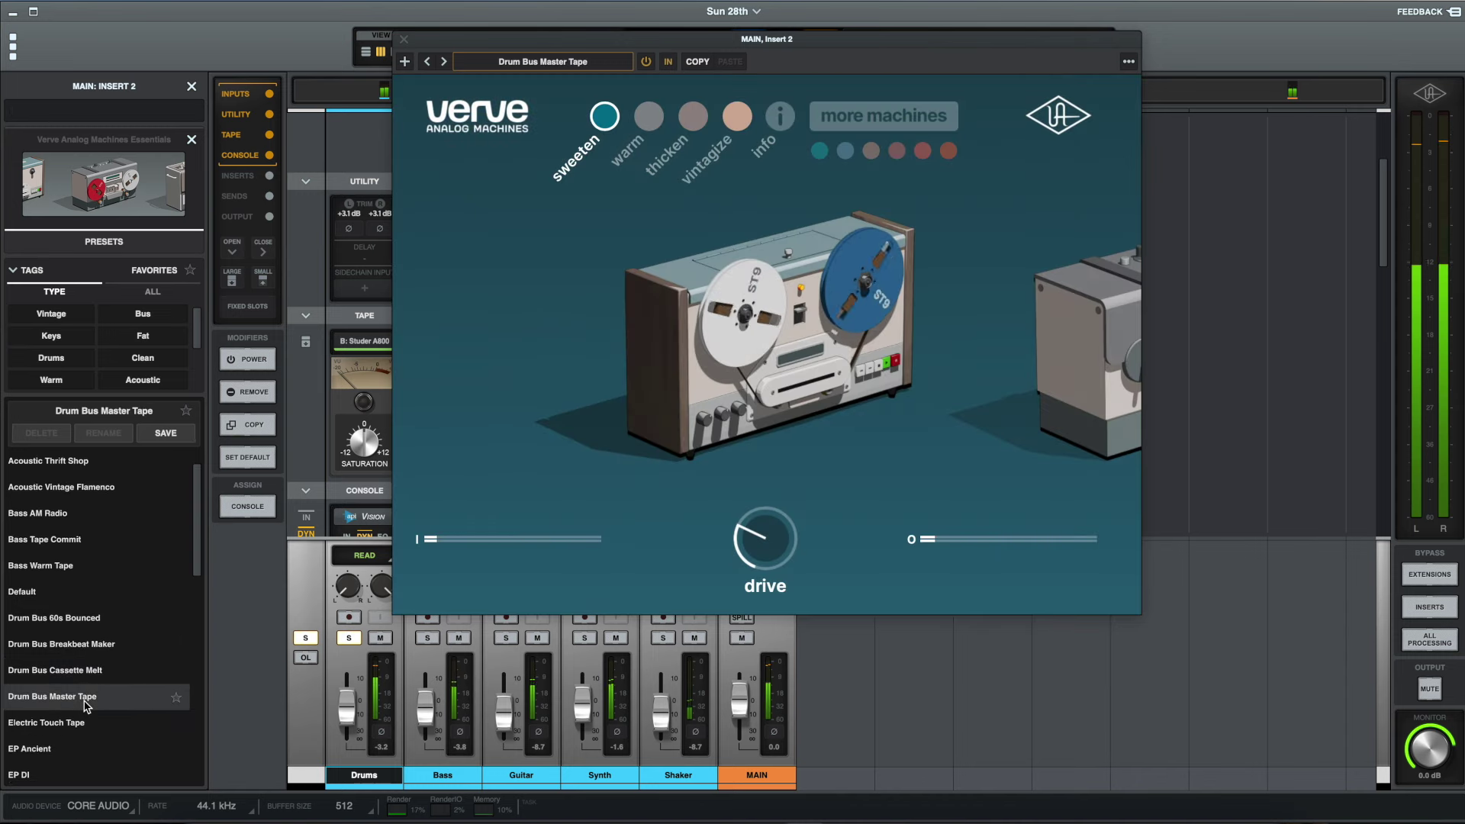